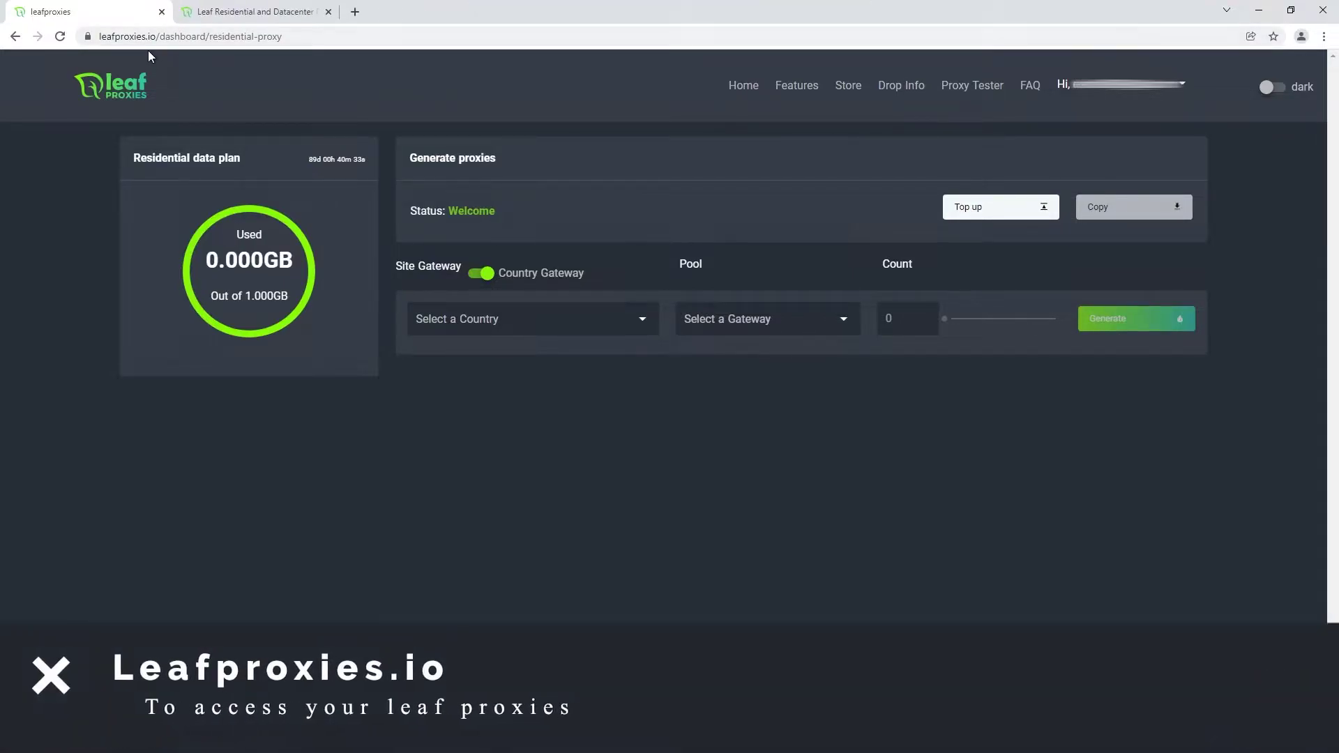
Switch to the Leaf Proxies store homepage in the second browser tab
left_click(211, 10)
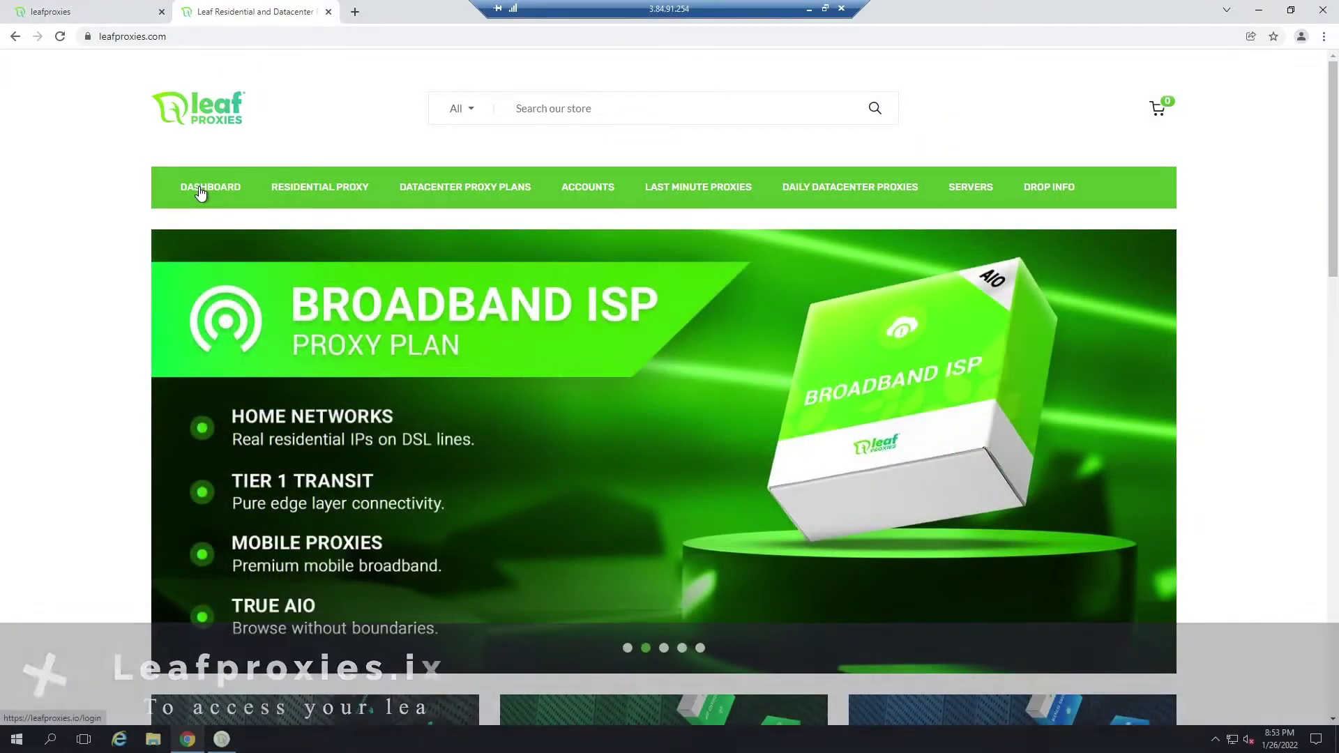
Go from the store to the dashboard's forgot-password page, then return to the residential proxy tab
left_click(200, 190)
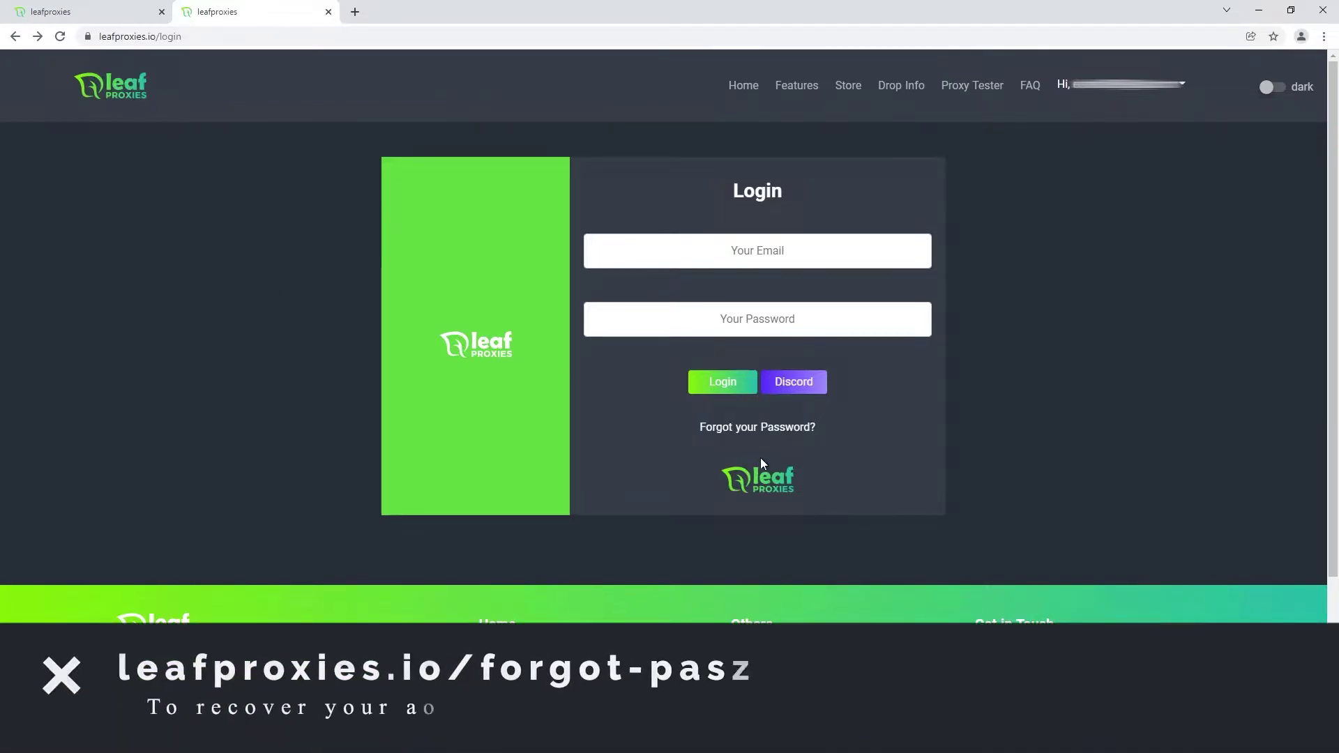
left_click(770, 429)
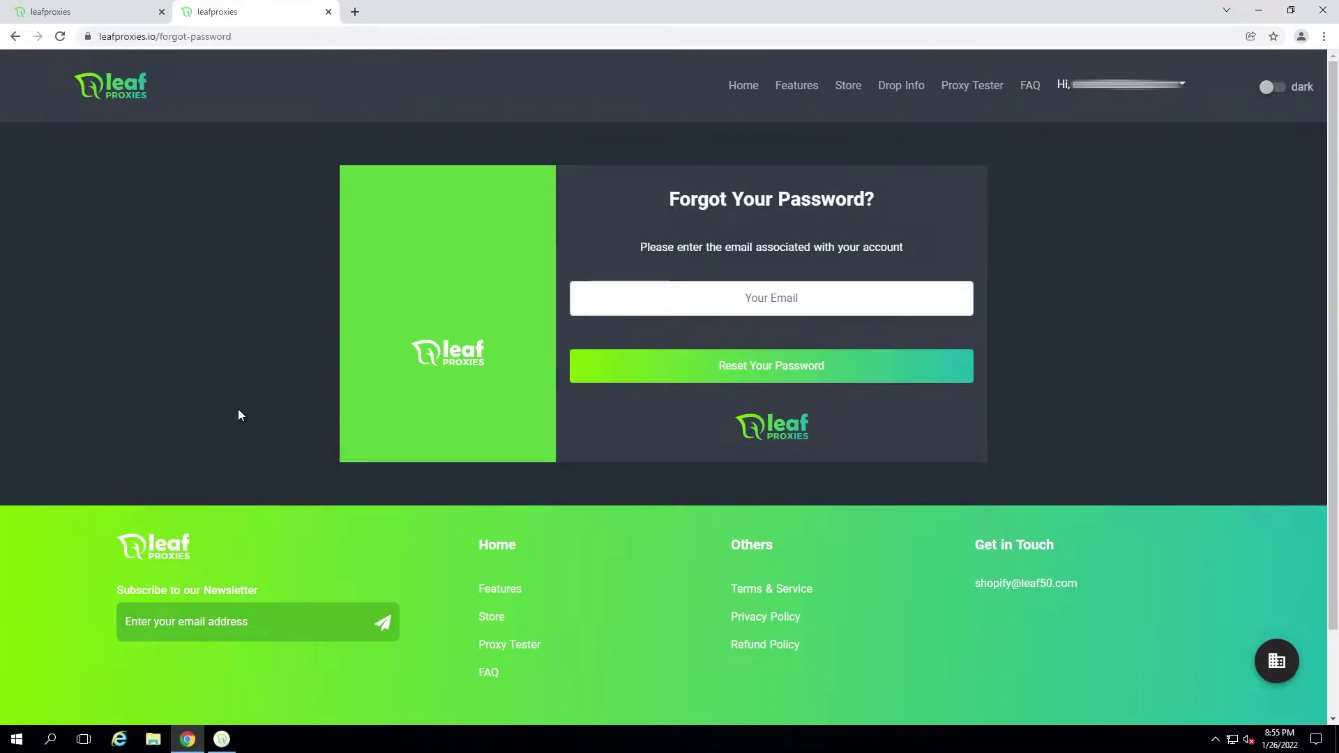
key("ctrl+shift+Tab")
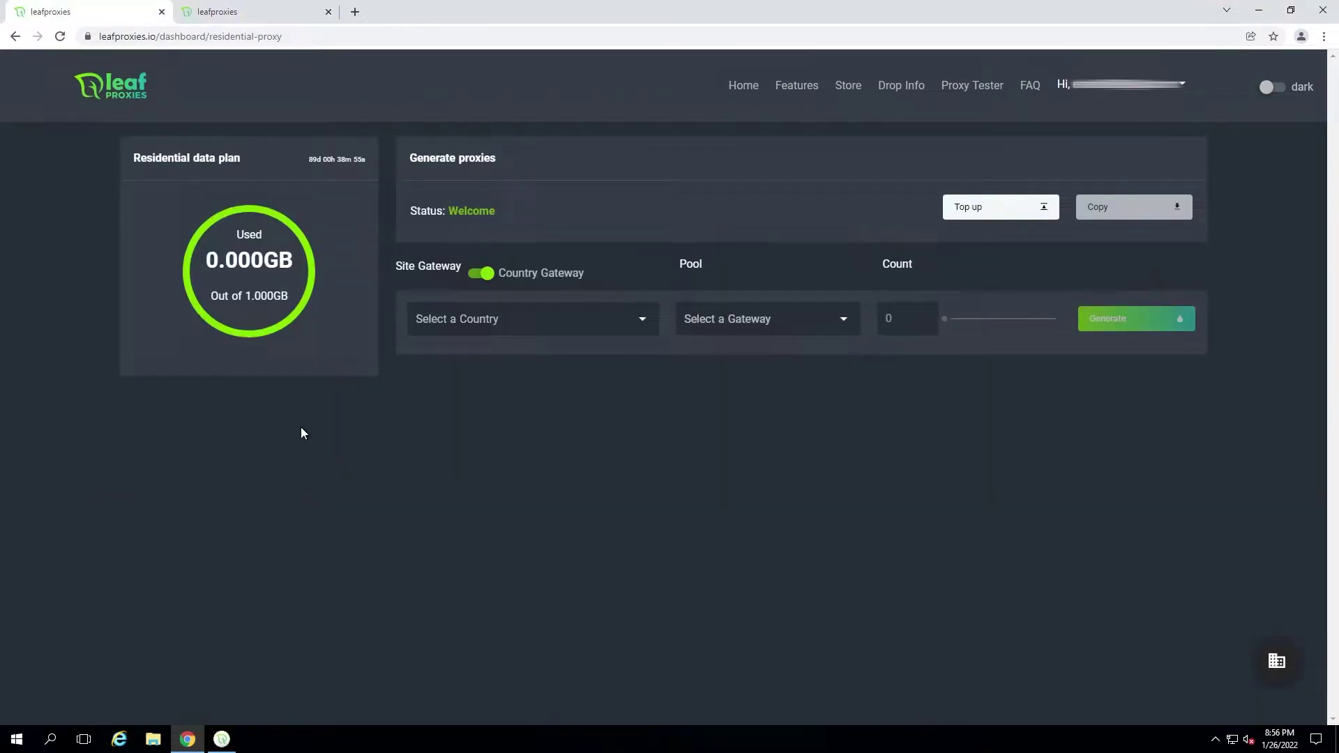
left_click(1163, 96)
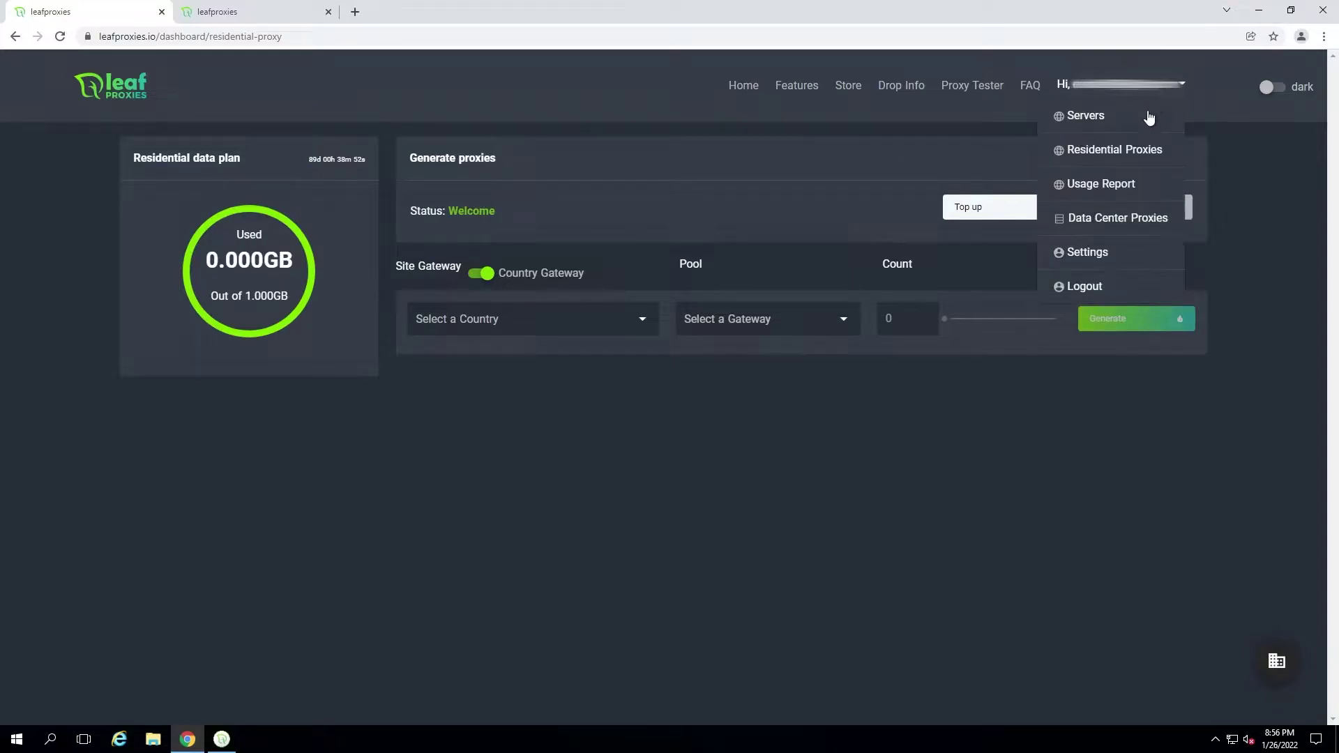
left_click(1135, 160)
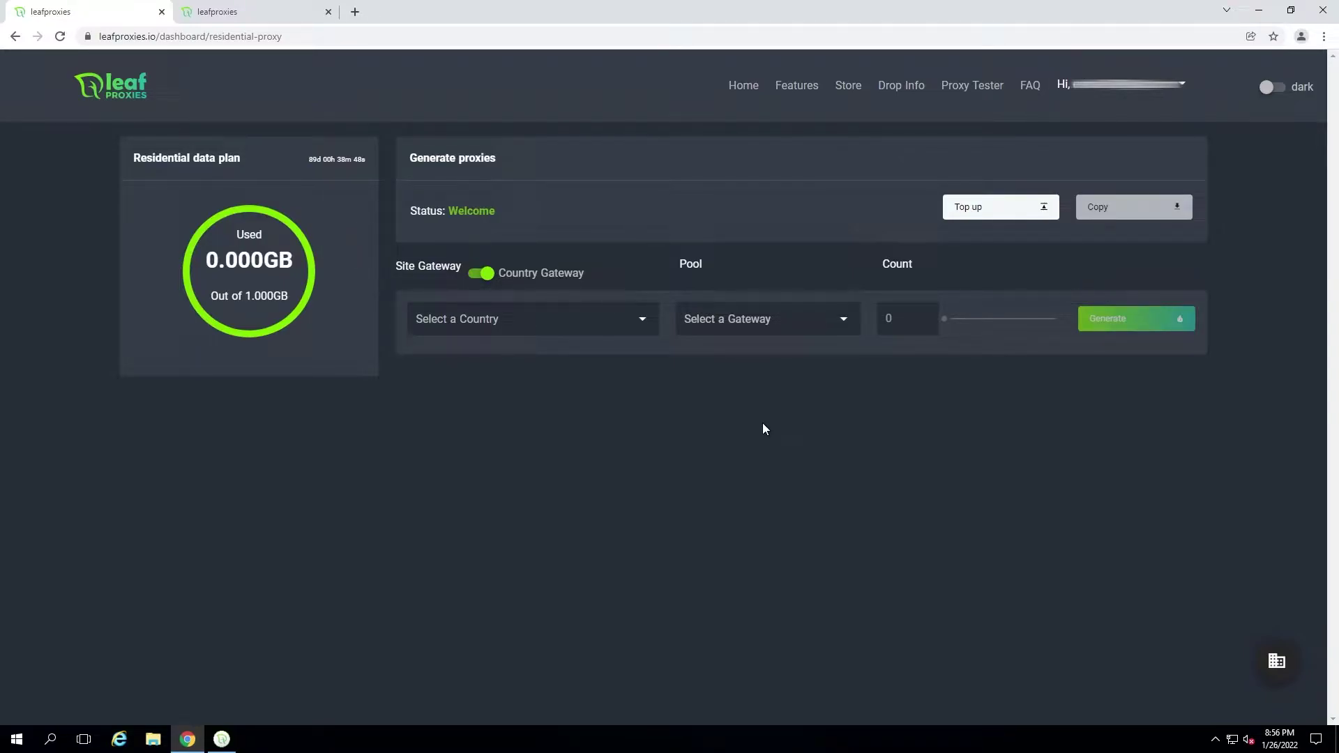
left_click(1276, 95)
left_click(1276, 94)
left_click(984, 213)
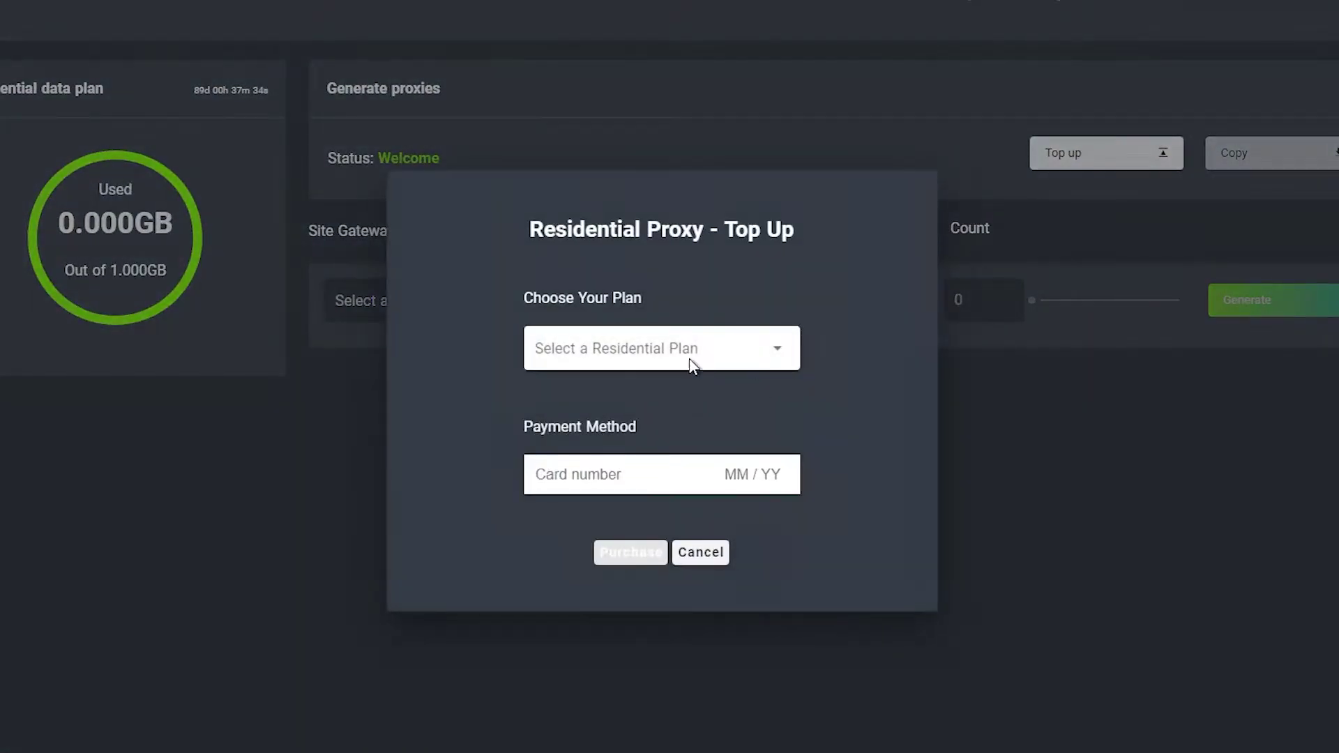
left_click(703, 353)
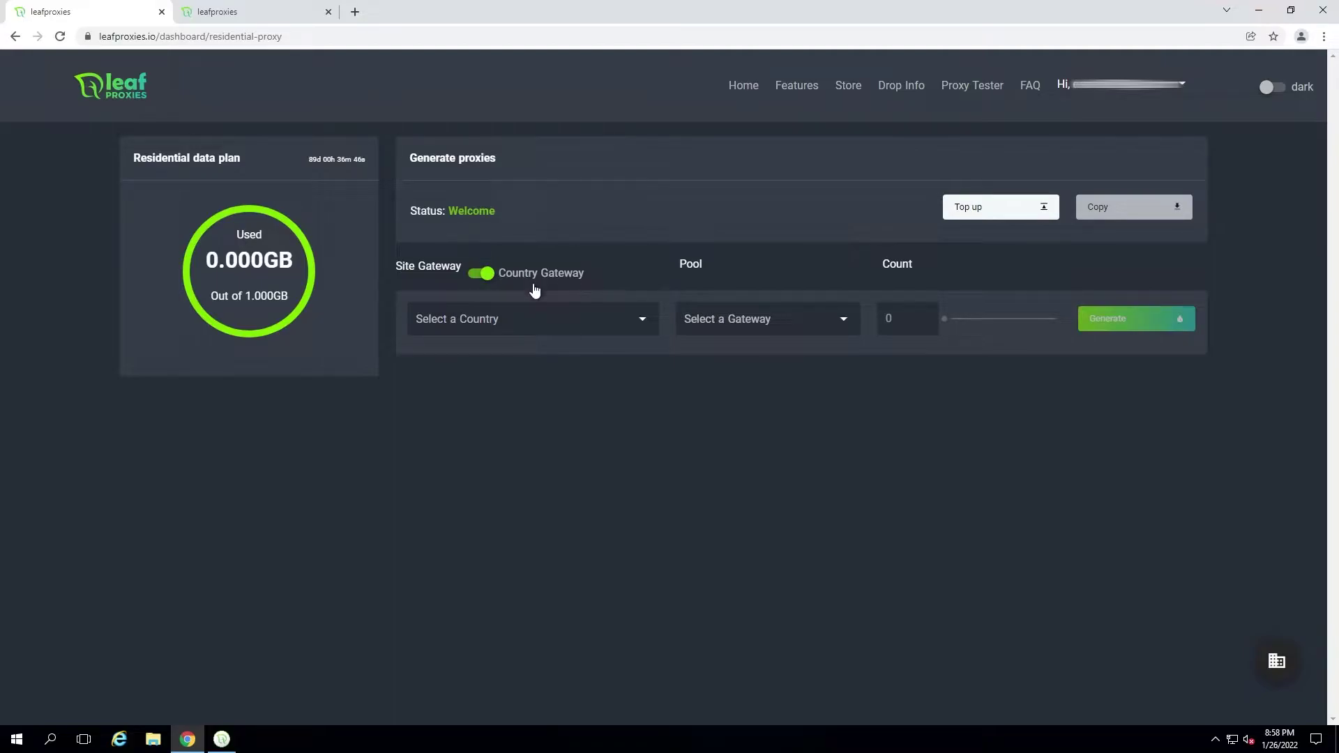
Browse the country and site gateway lists, then set Country Gateway with US selected
left_click(569, 324)
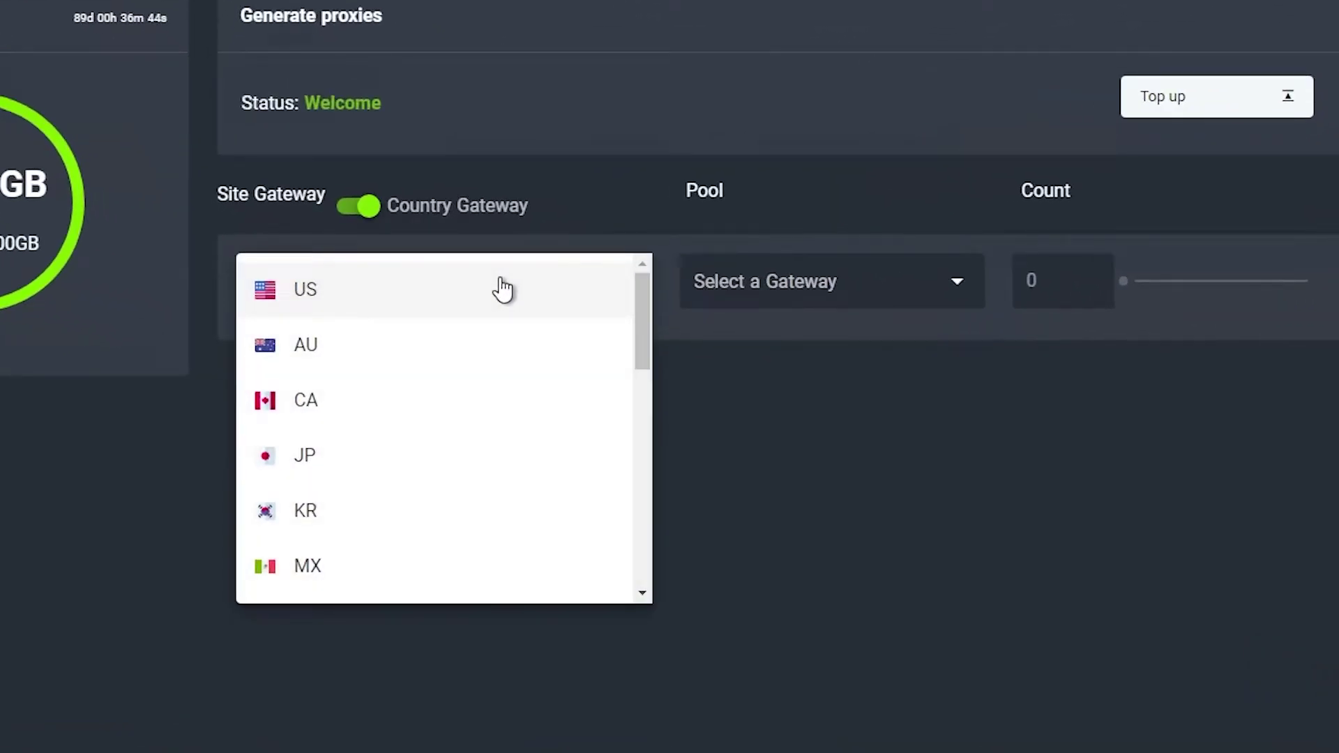
scroll(499, 335, "down", 5)
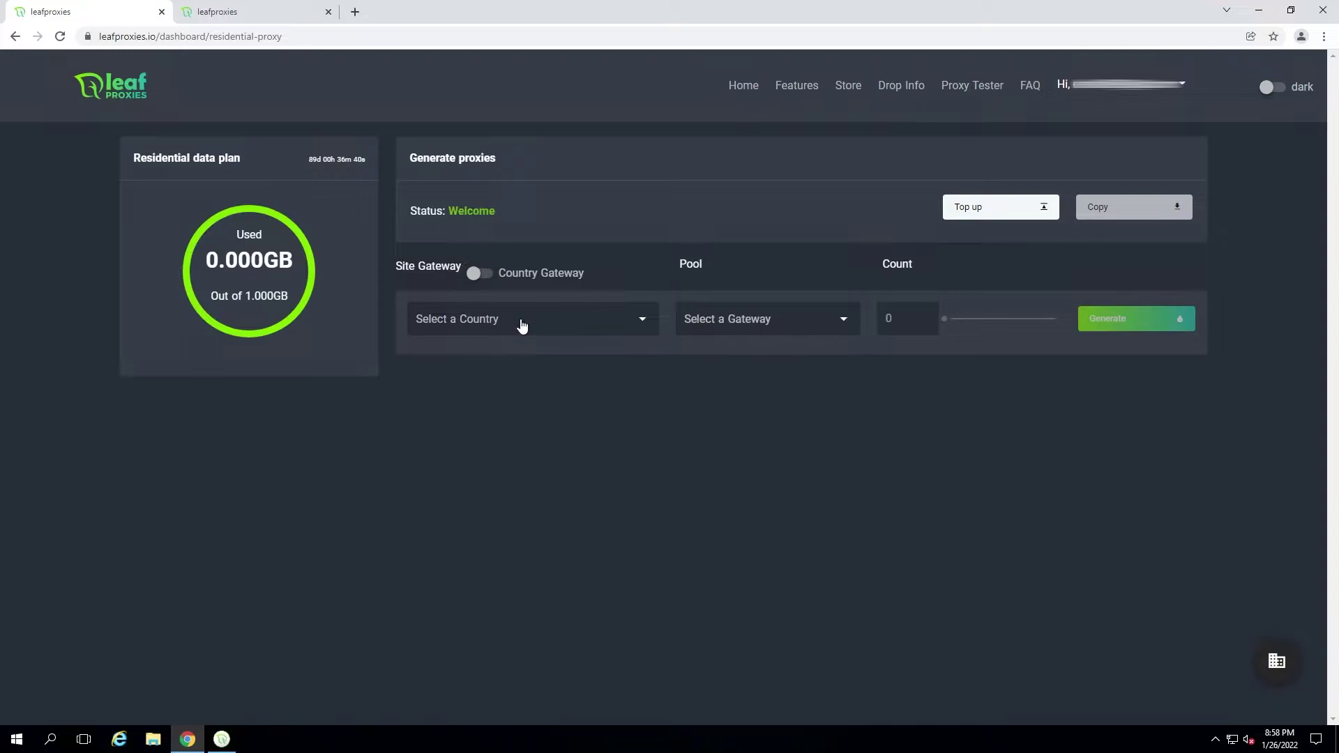
left_click(522, 325)
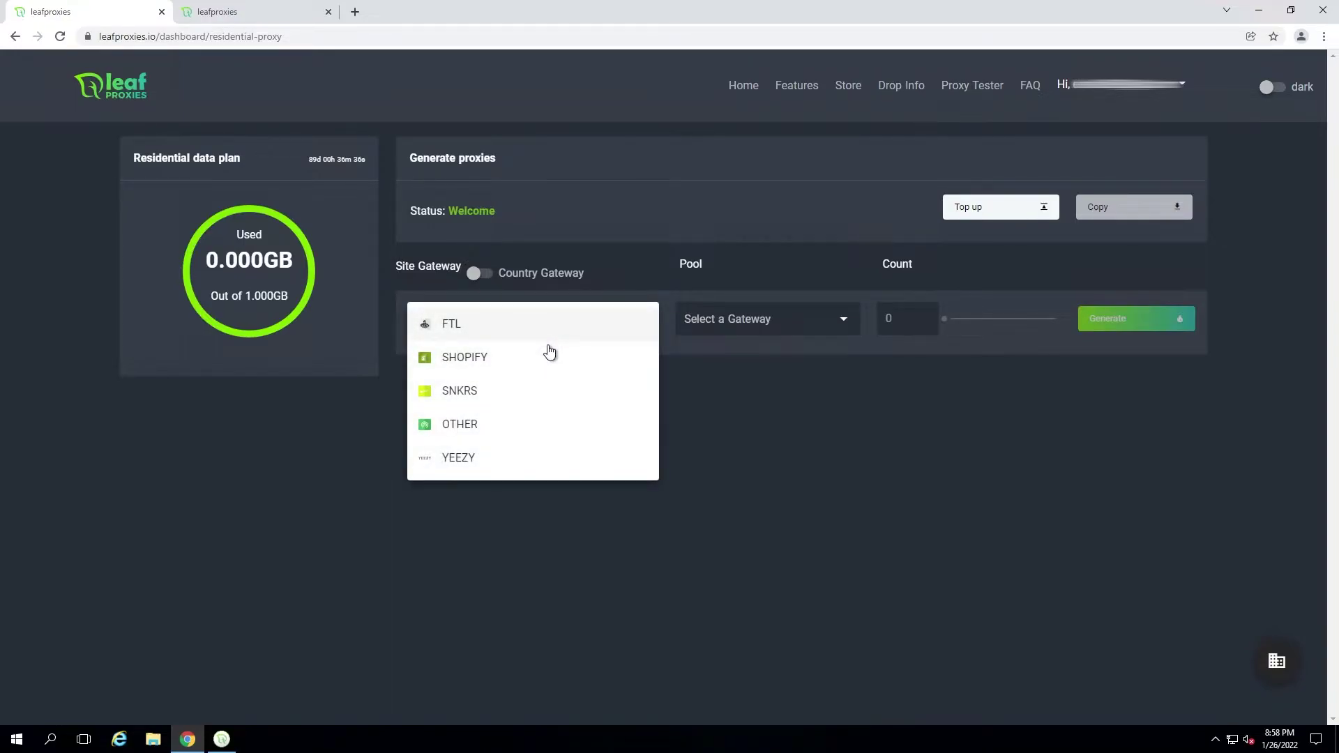
left_click(748, 429)
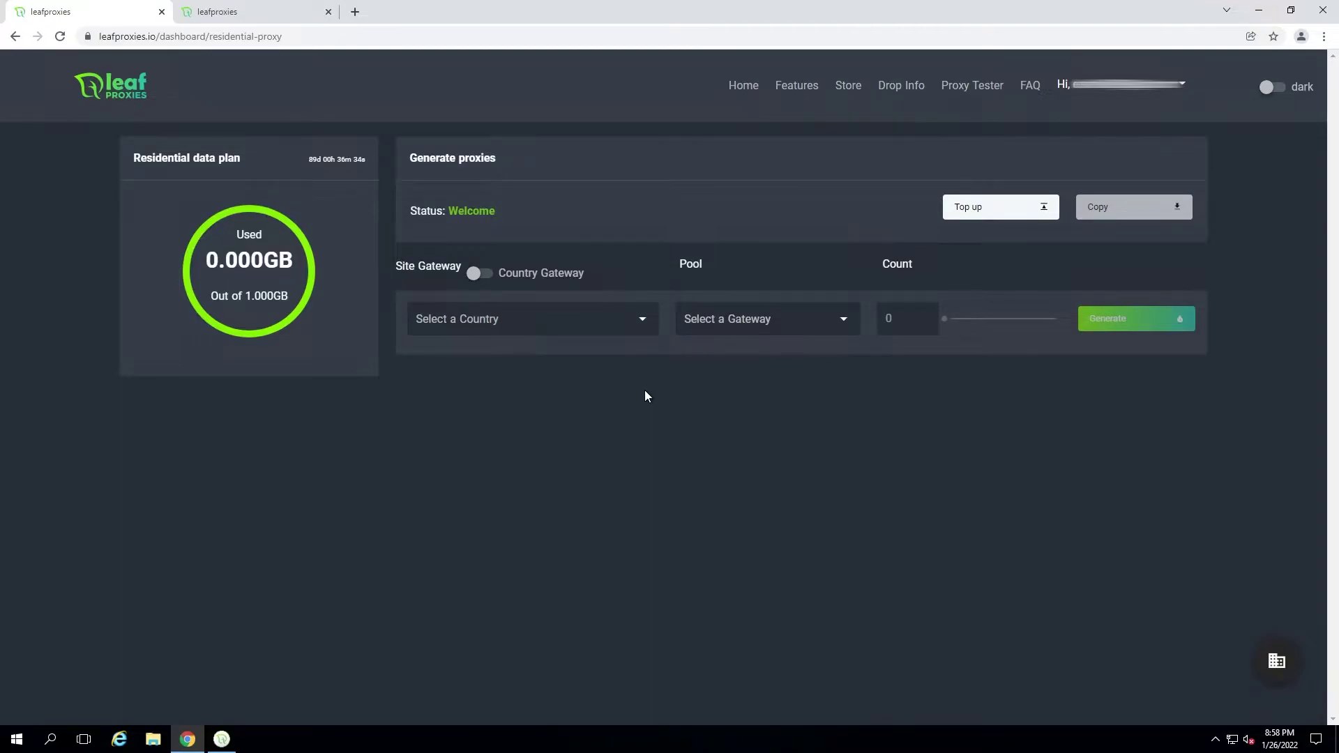
left_click(541, 273)
left_click(578, 322)
left_click(533, 339)
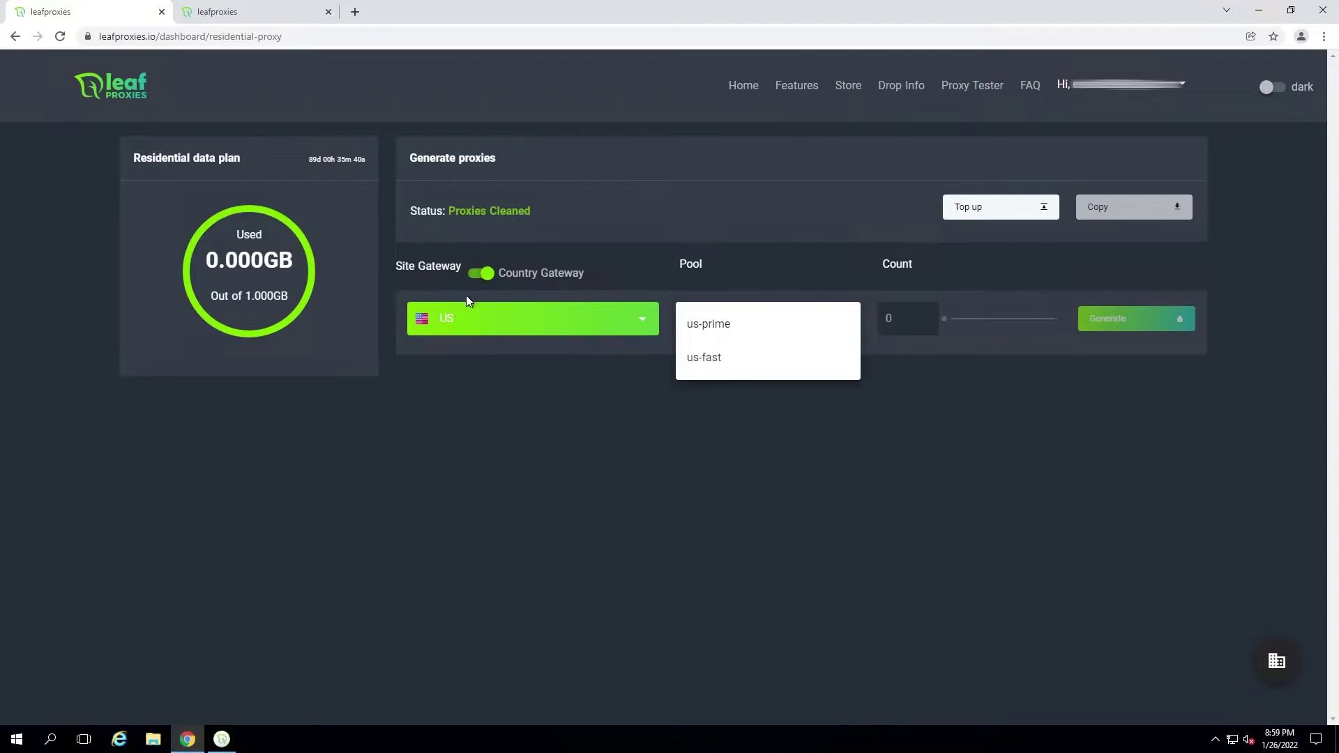
Try the us-prime pool at 500 proxies, then the us-fast pool at 100
left_click(732, 331)
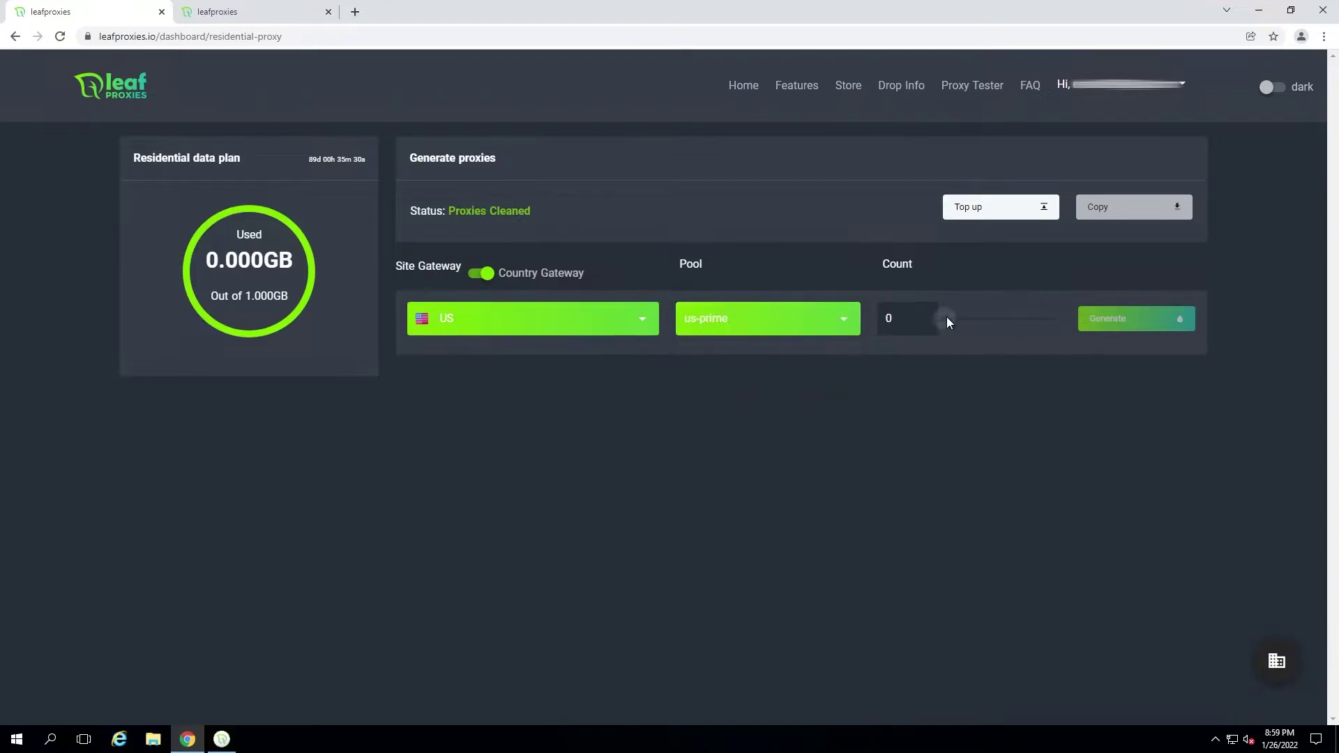
left_click_drag(945, 318, 1056, 322)
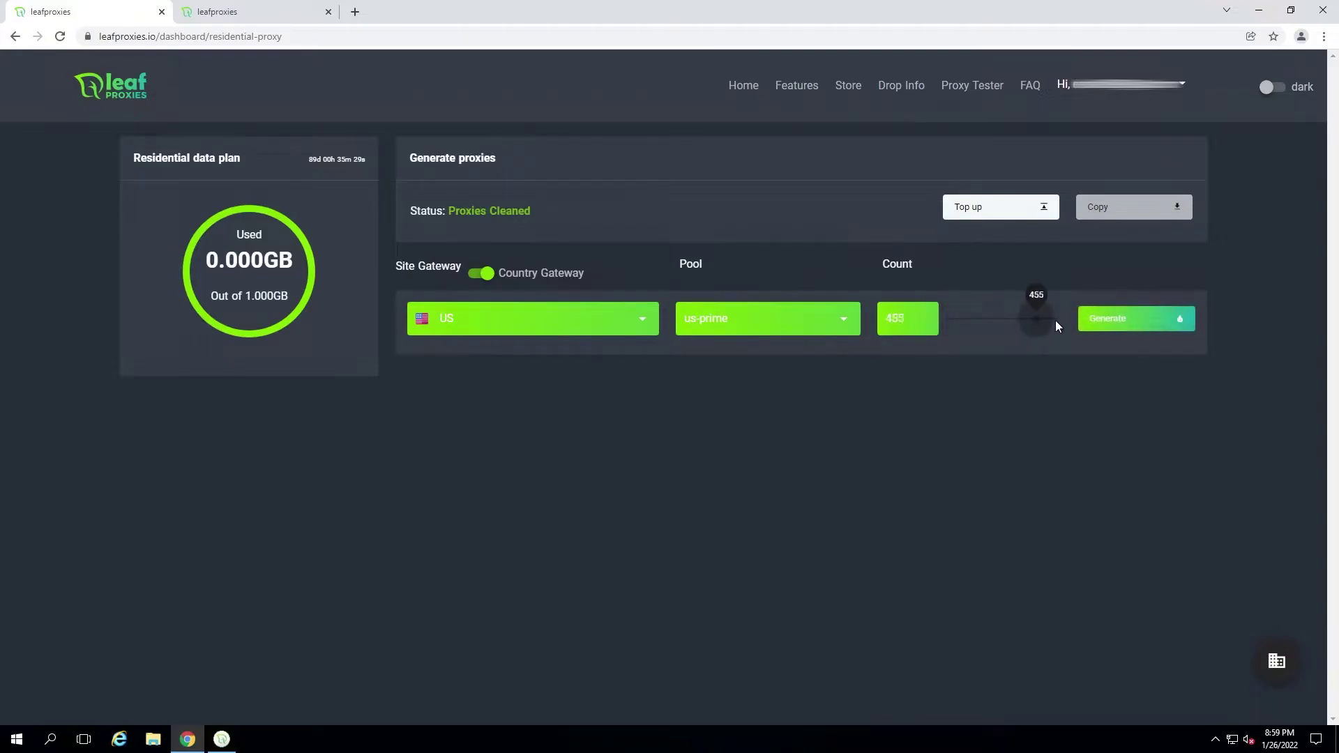
left_click(801, 328)
left_click(765, 364)
left_click_drag(961, 322, 1081, 329)
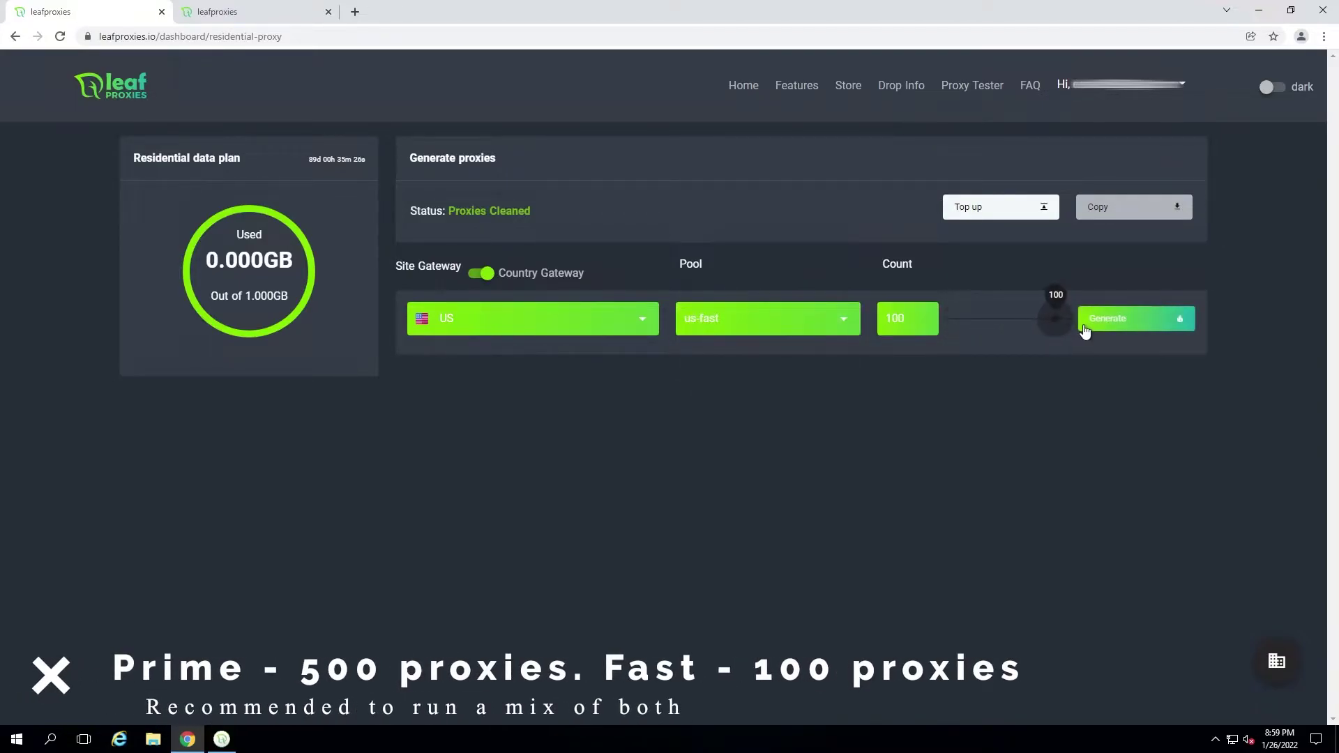
View the FTL site gateway's pools, then return to the US country gateway
left_click(543, 319)
left_click(479, 272)
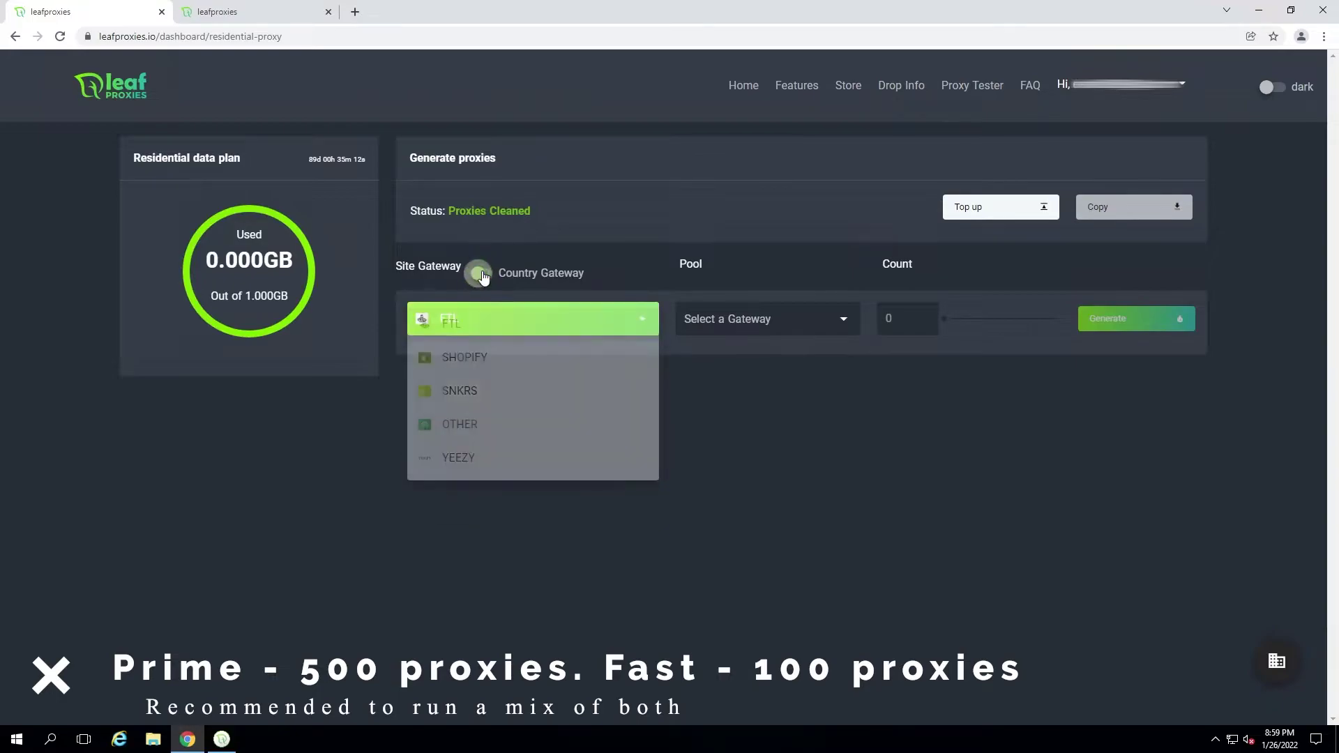
left_click(523, 319)
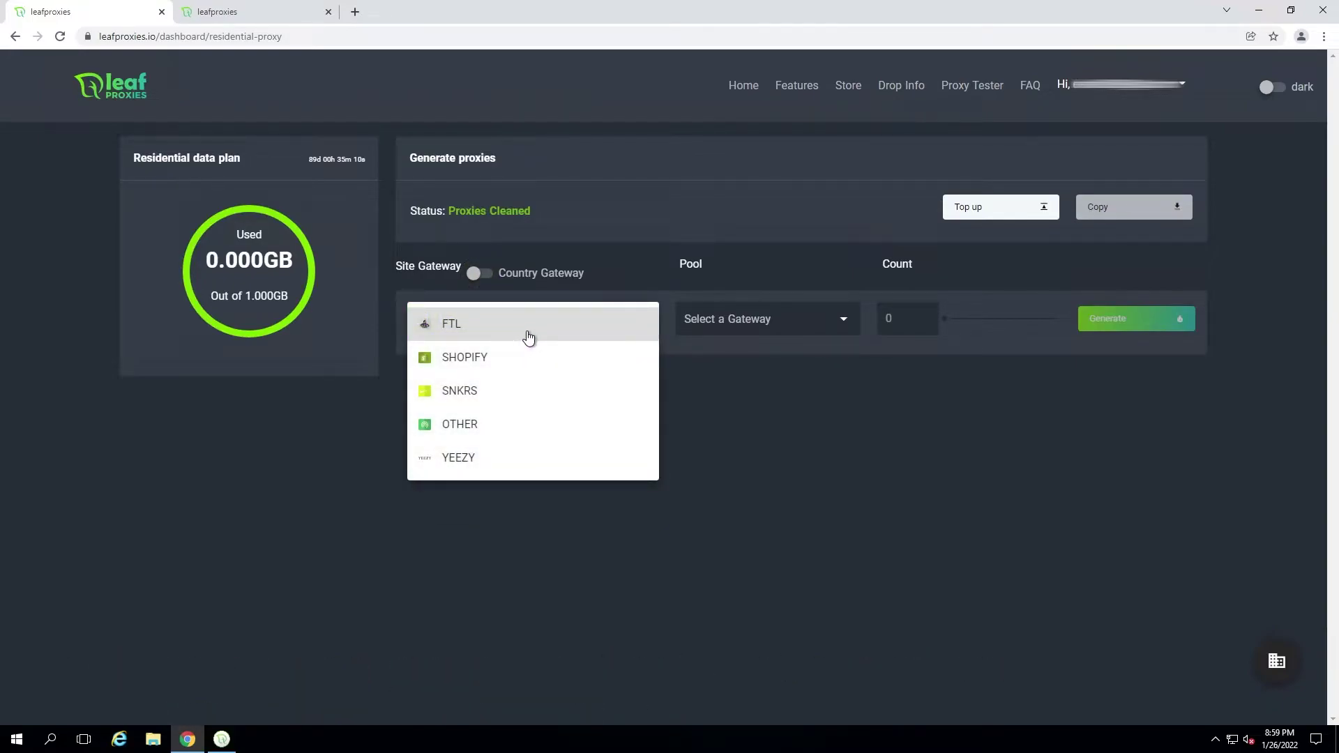
left_click(528, 338)
left_click(750, 331)
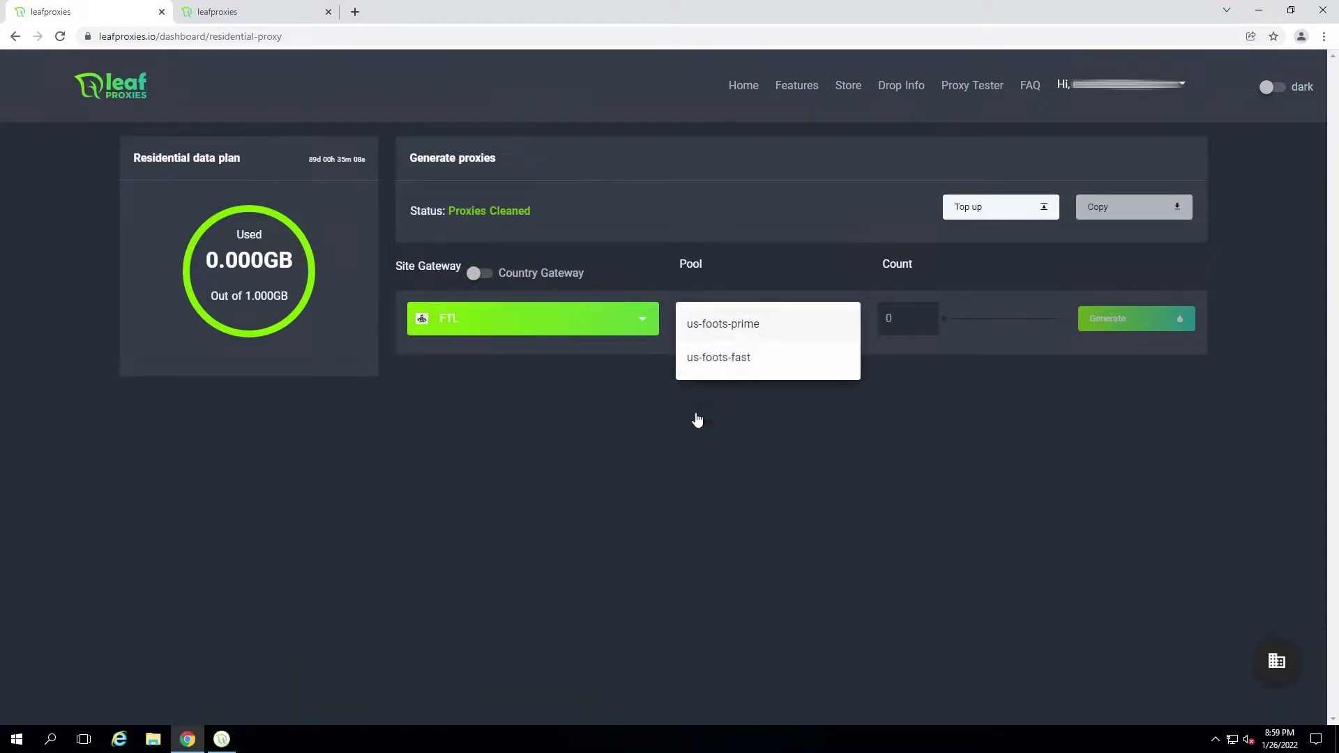
left_click(481, 273)
left_click(538, 332)
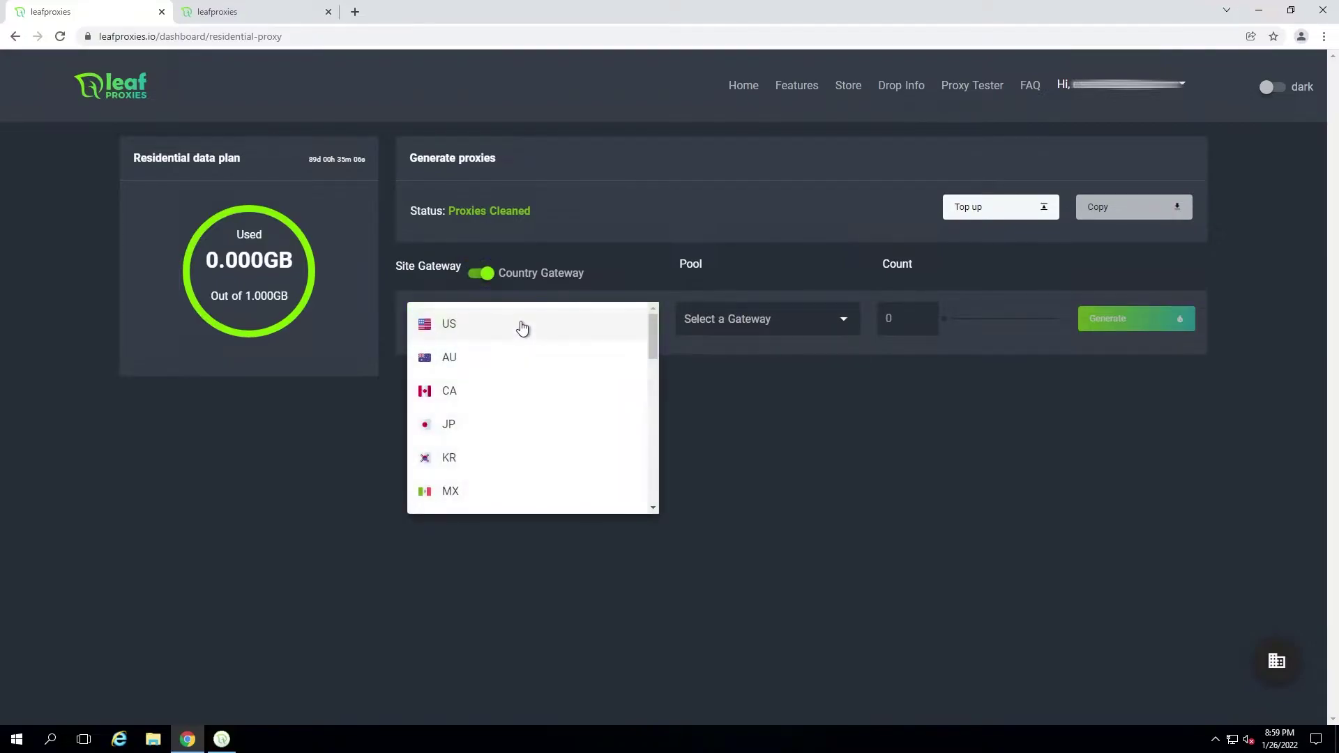
left_click(522, 326)
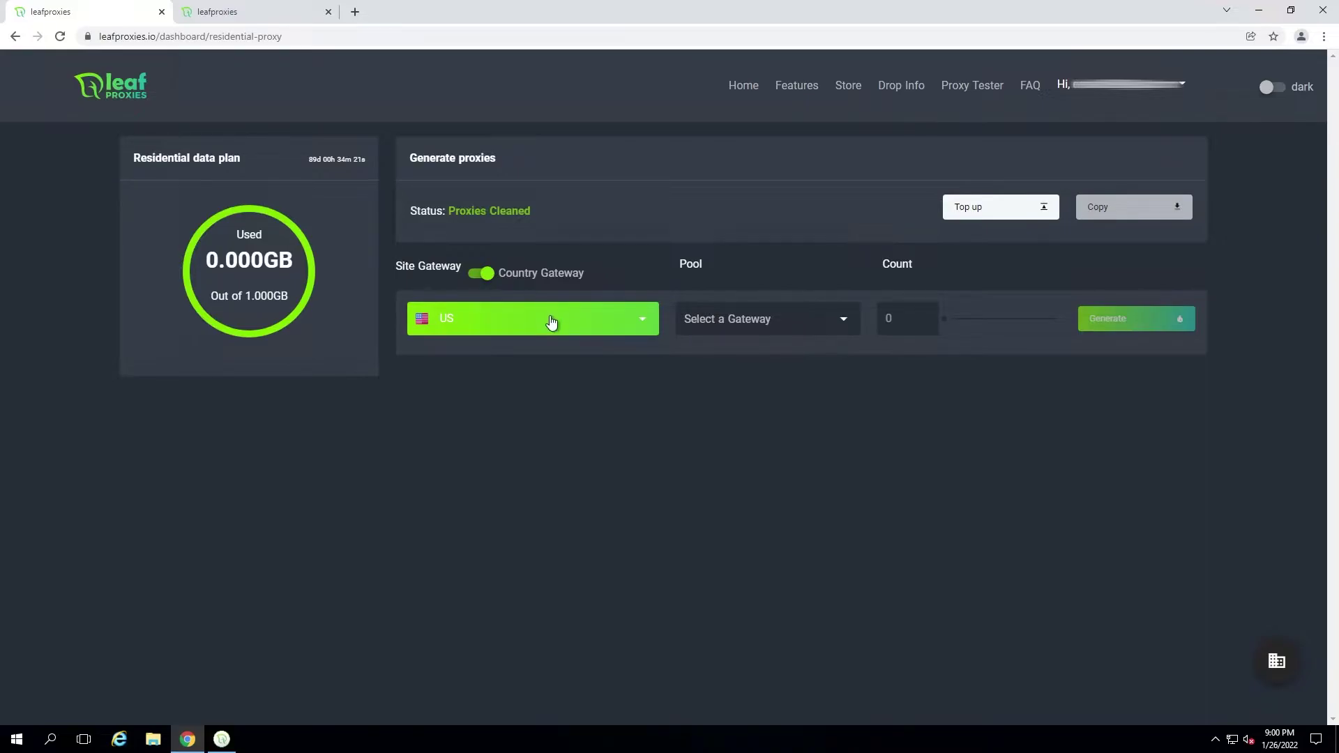
Toggle to site gateways and back to Country Gateway to view the US pool choices
left_click(551, 321)
left_click(477, 279)
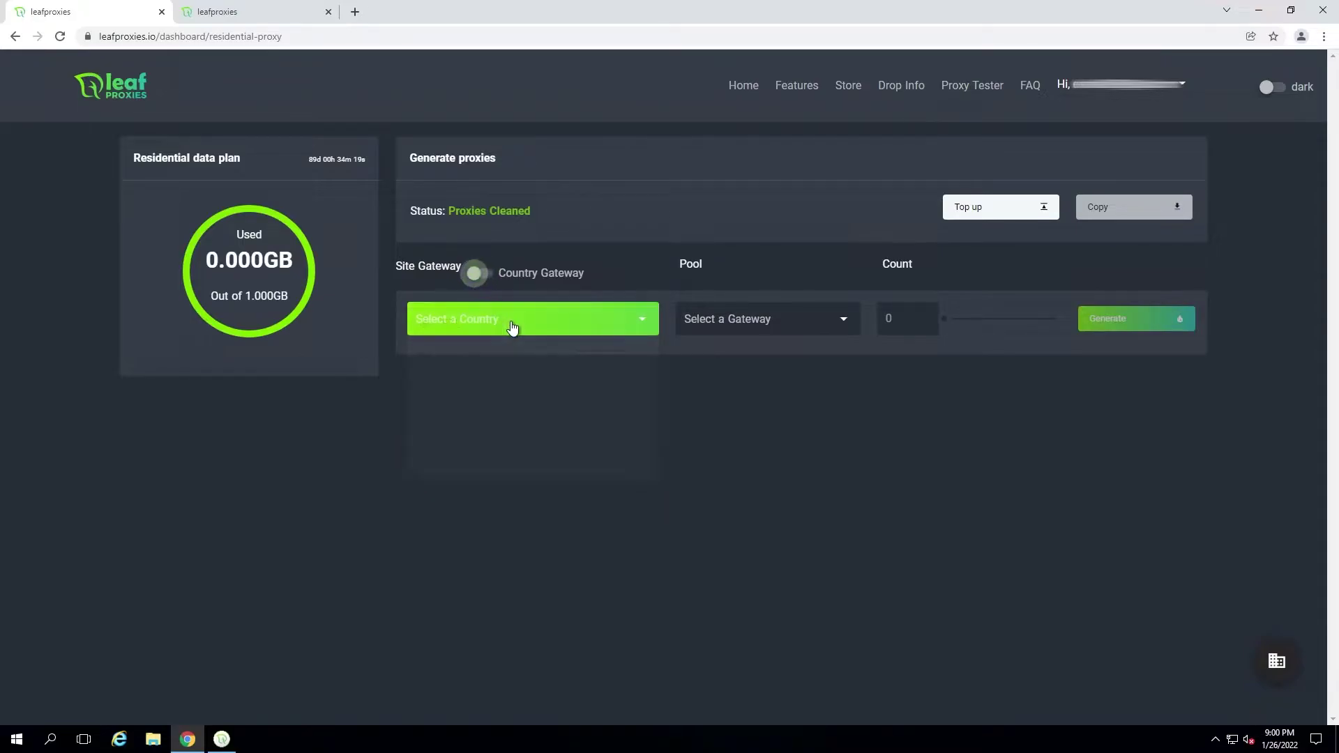
left_click(514, 328)
left_click(720, 334)
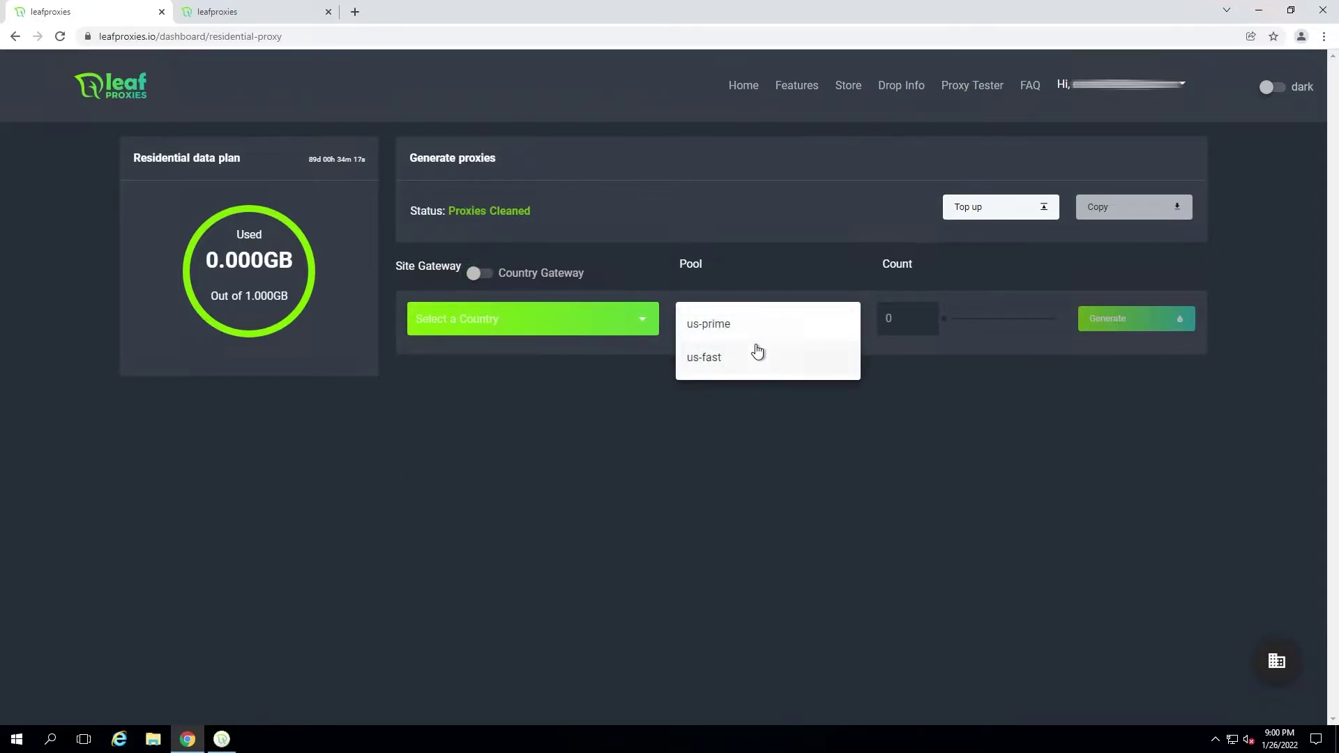
left_click(481, 273)
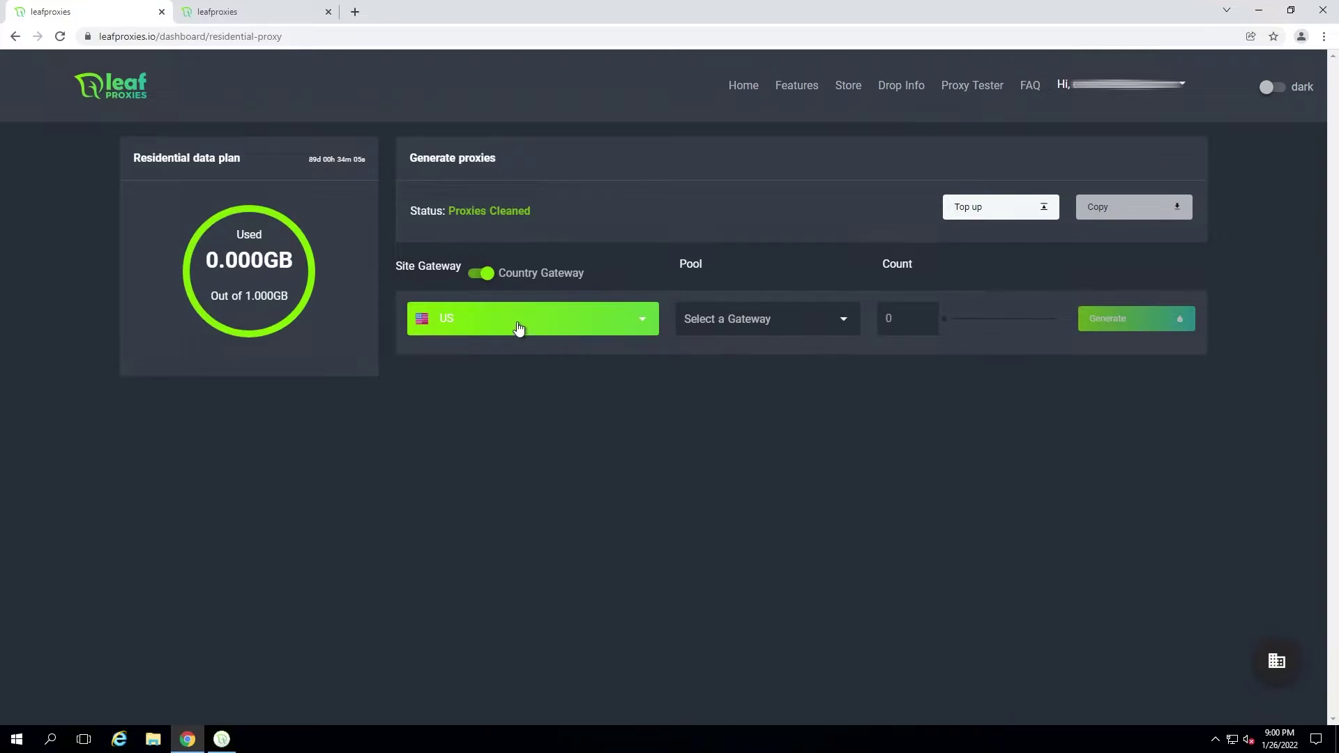
left_click(731, 328)
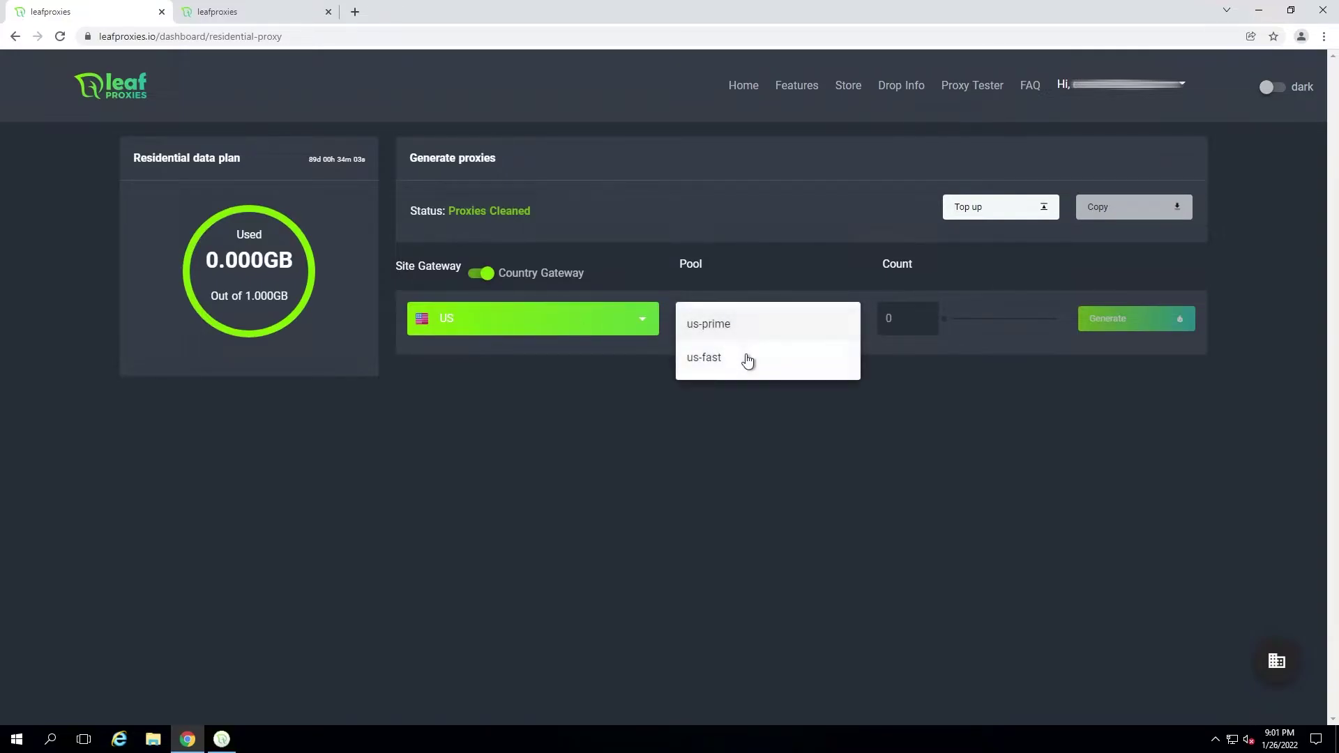
Try the AU country gateway with the au-prime pool at 500 proxies
left_click(554, 322)
left_click(537, 357)
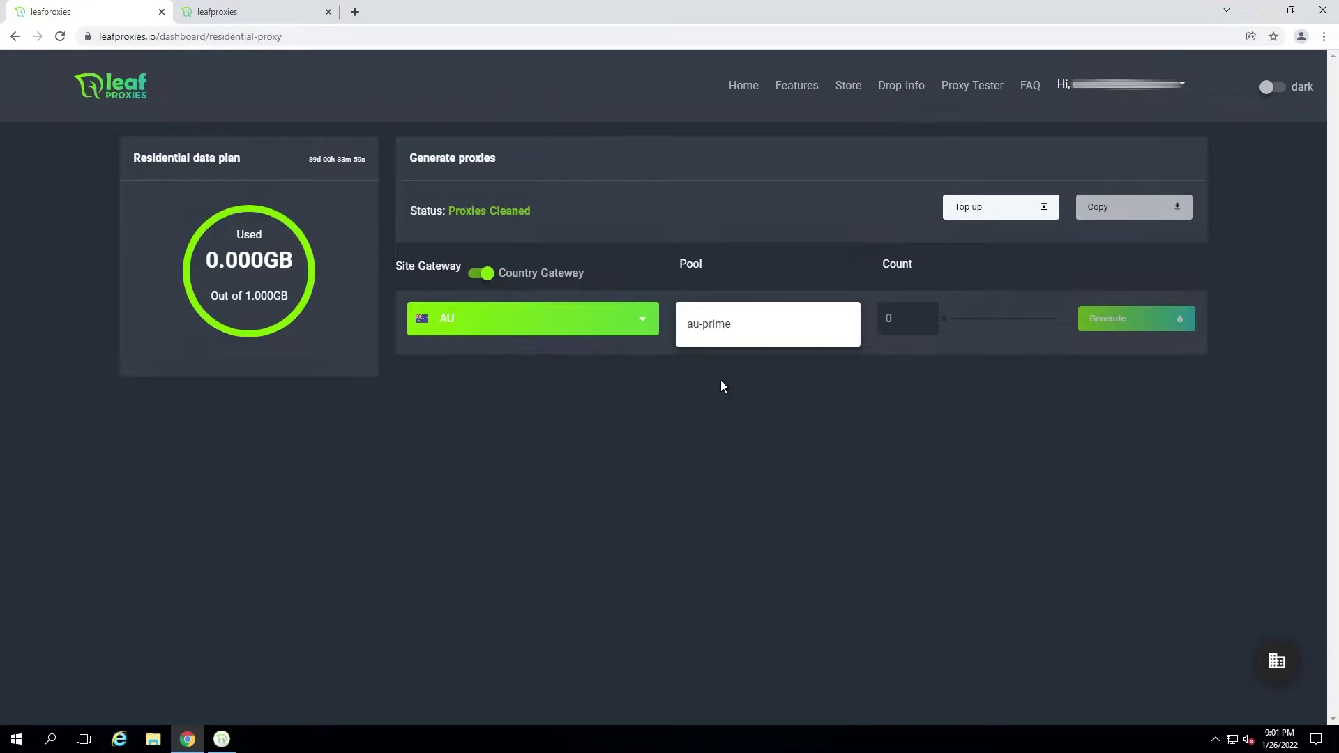
left_click(726, 326)
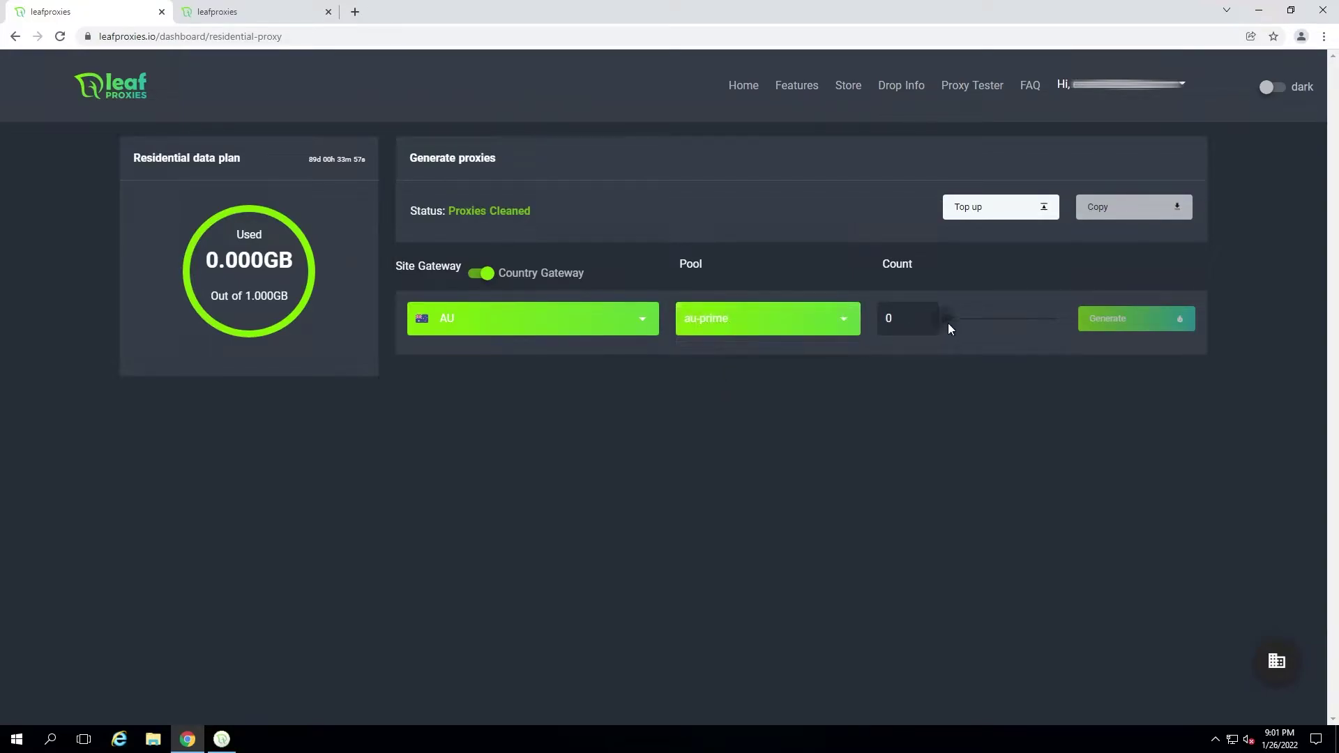
left_click_drag(948, 322, 1085, 337)
Check the OTHER site gateway, then settle on the us-prime pool
left_click(480, 272)
left_click(515, 328)
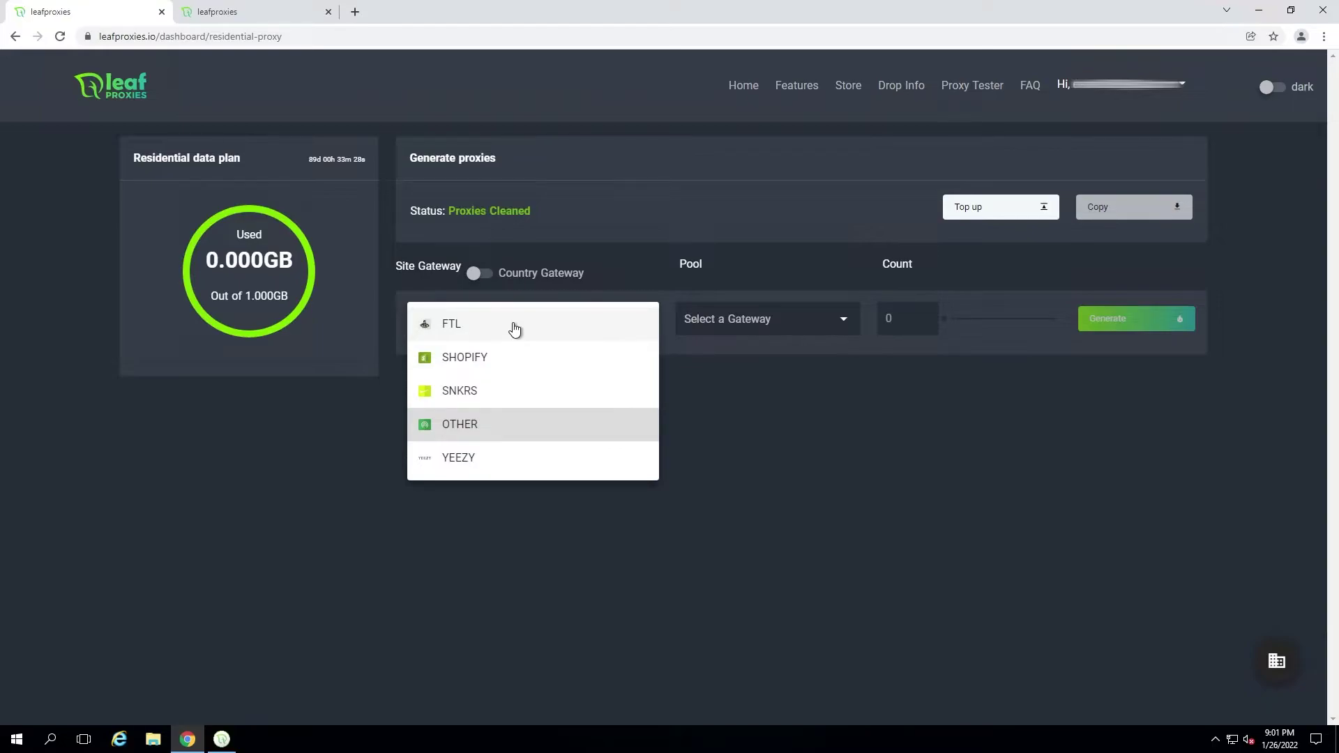
left_click(494, 422)
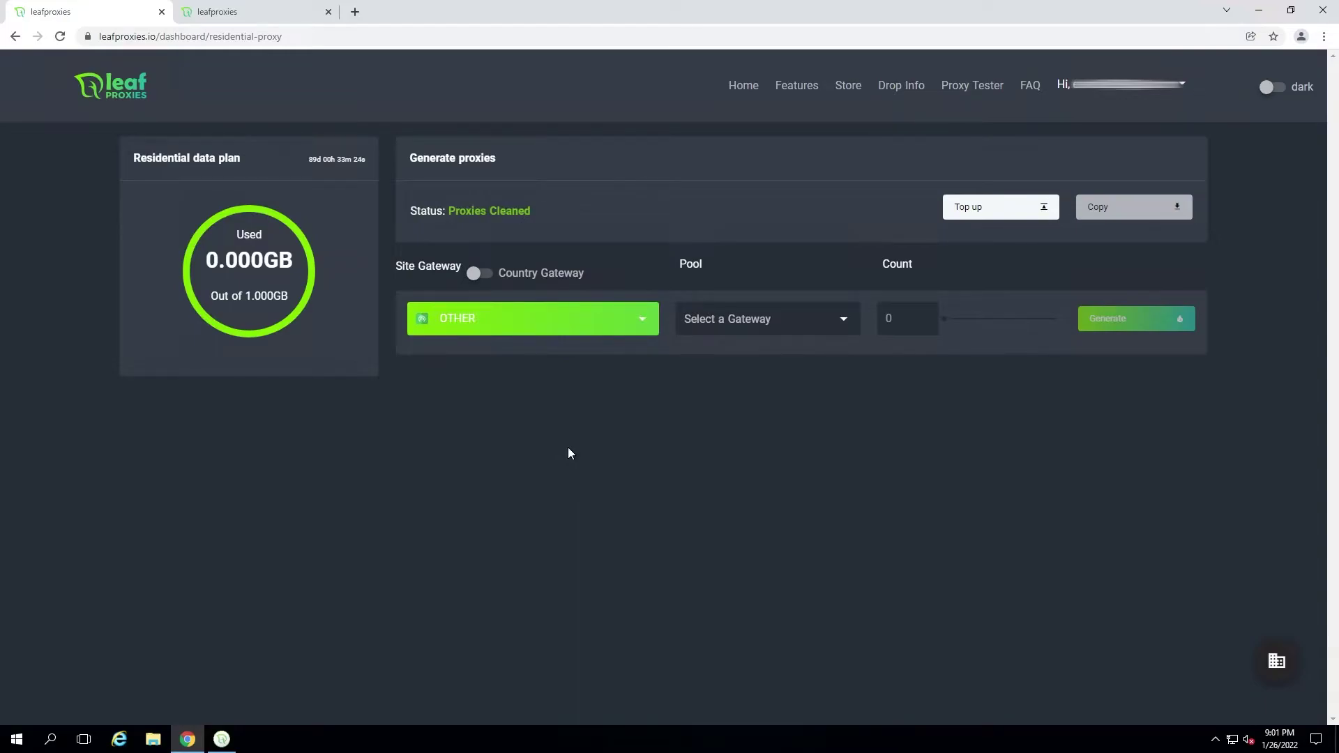
left_click(538, 307)
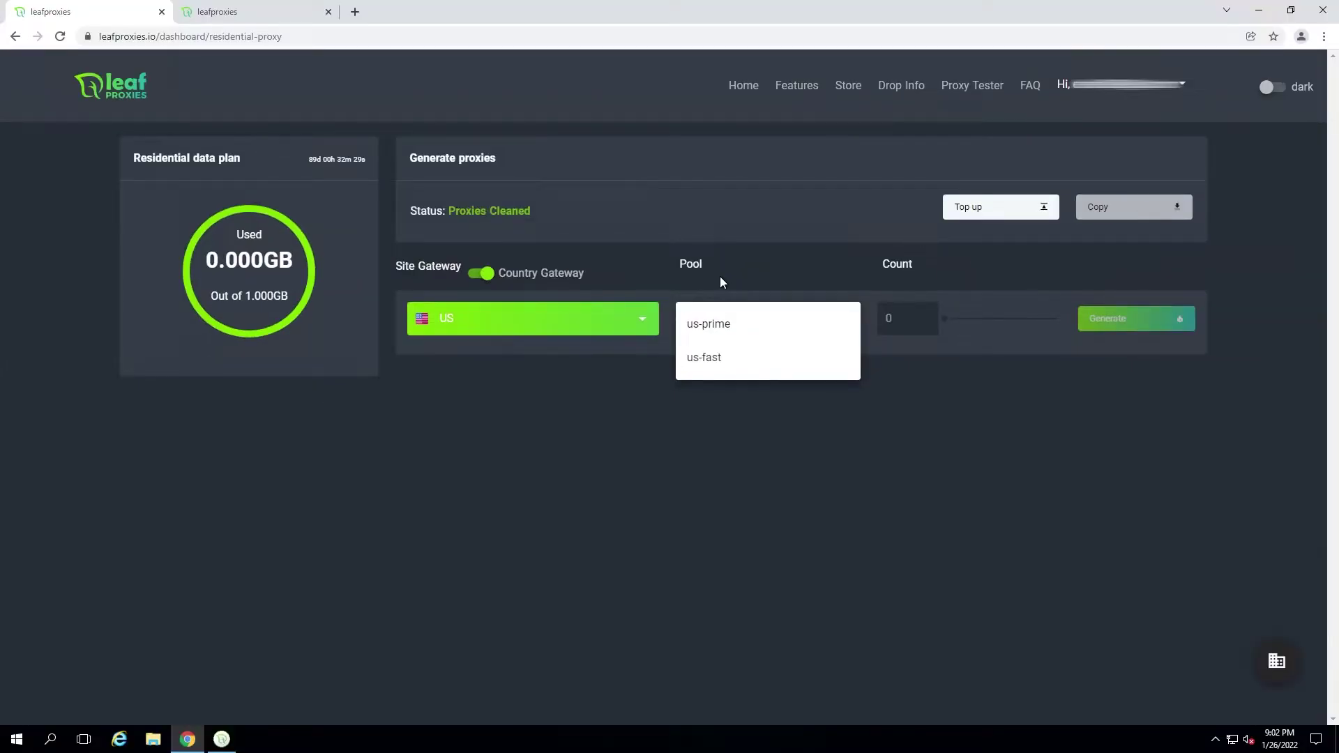
left_click(706, 323)
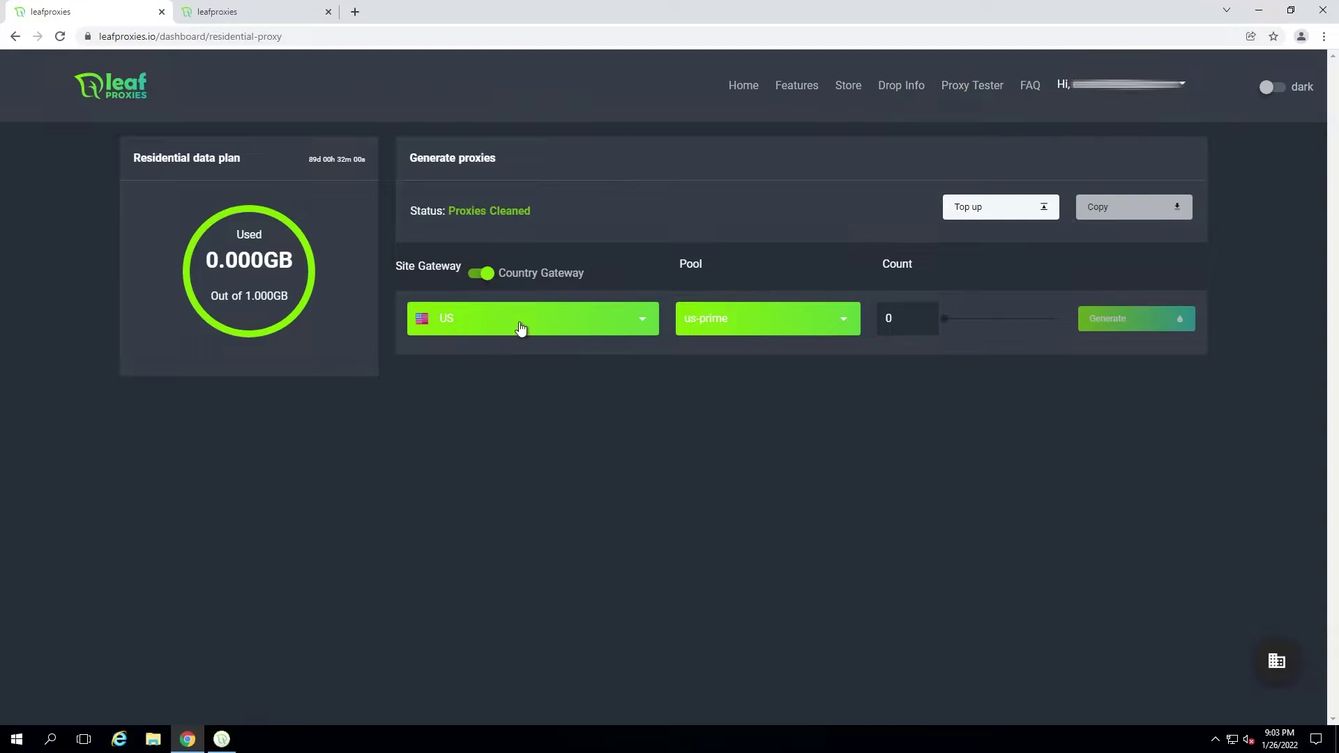
Generate 500 us-prime proxies, copy them all, and go to the Proxy Tester page
left_click_drag(958, 320, 1078, 321)
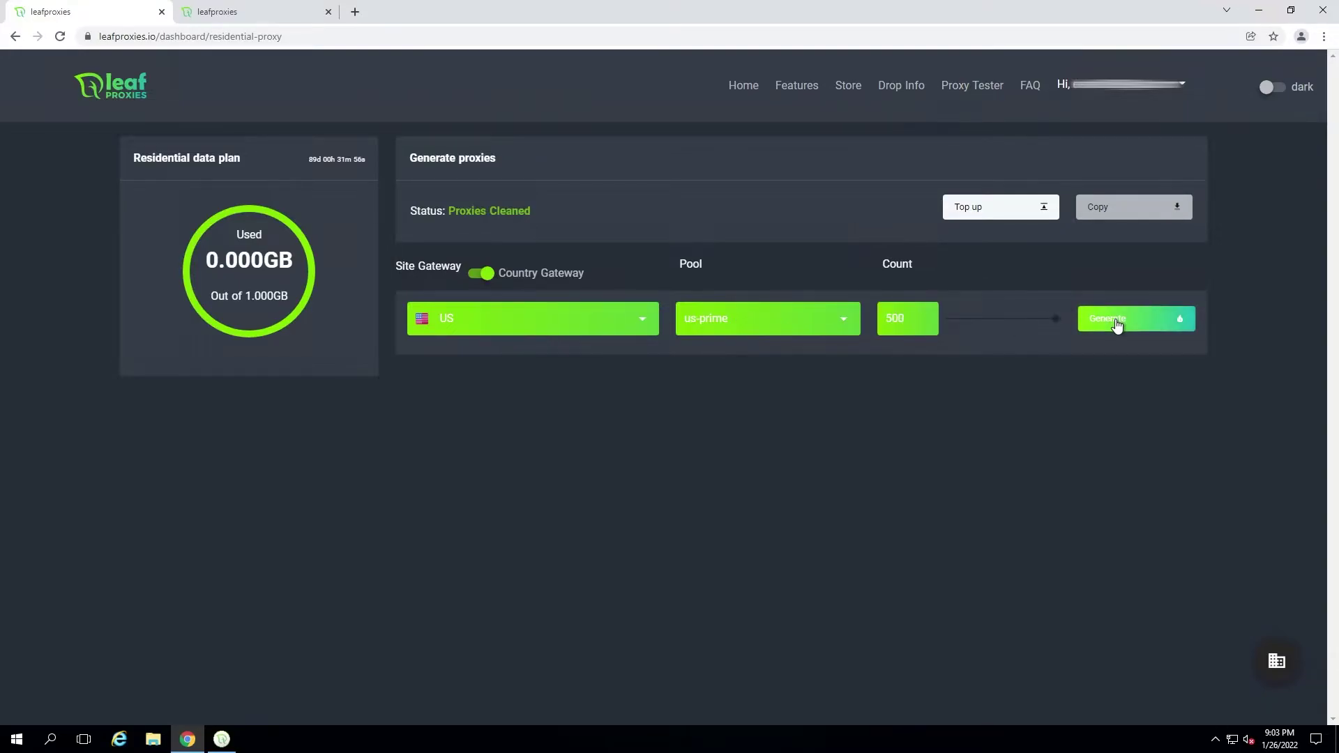
left_click(1116, 325)
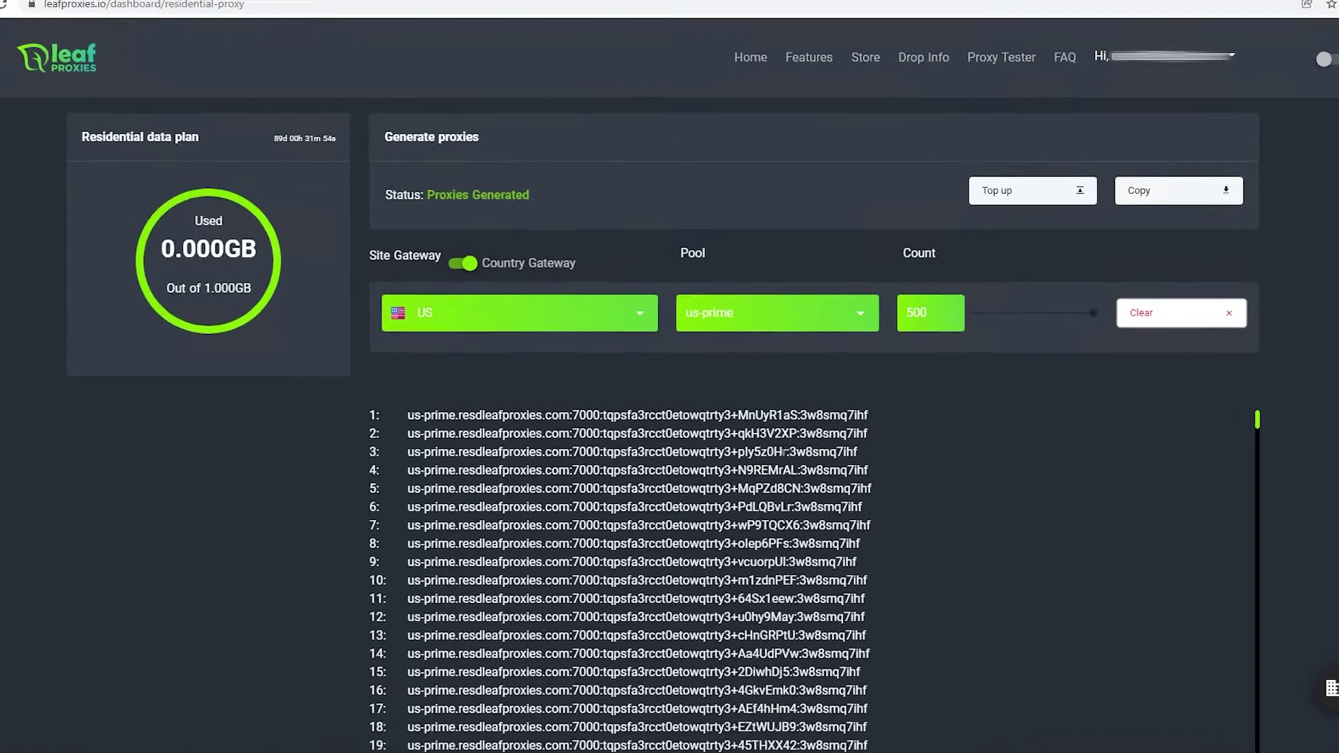
scroll(634, 547, "down", 3)
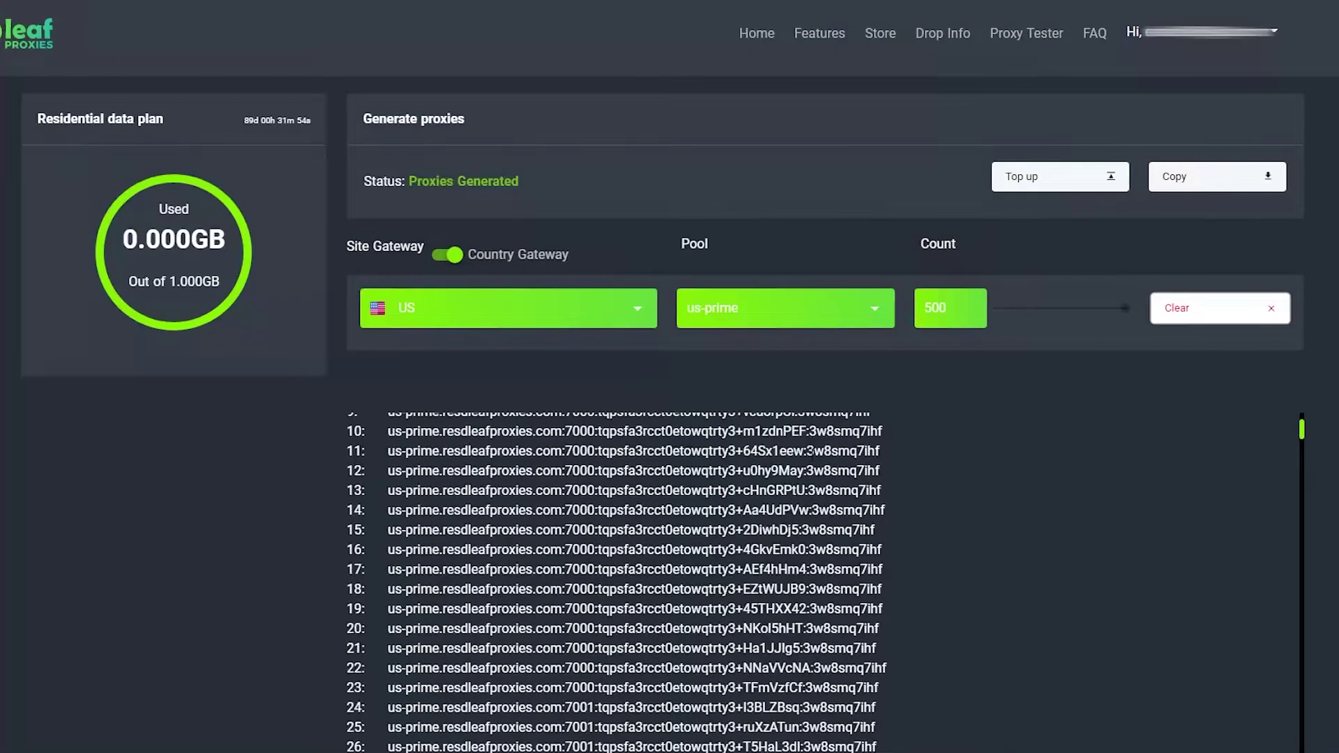
scroll(814, 451, "up", 3)
left_click_drag(384, 422, 430, 439)
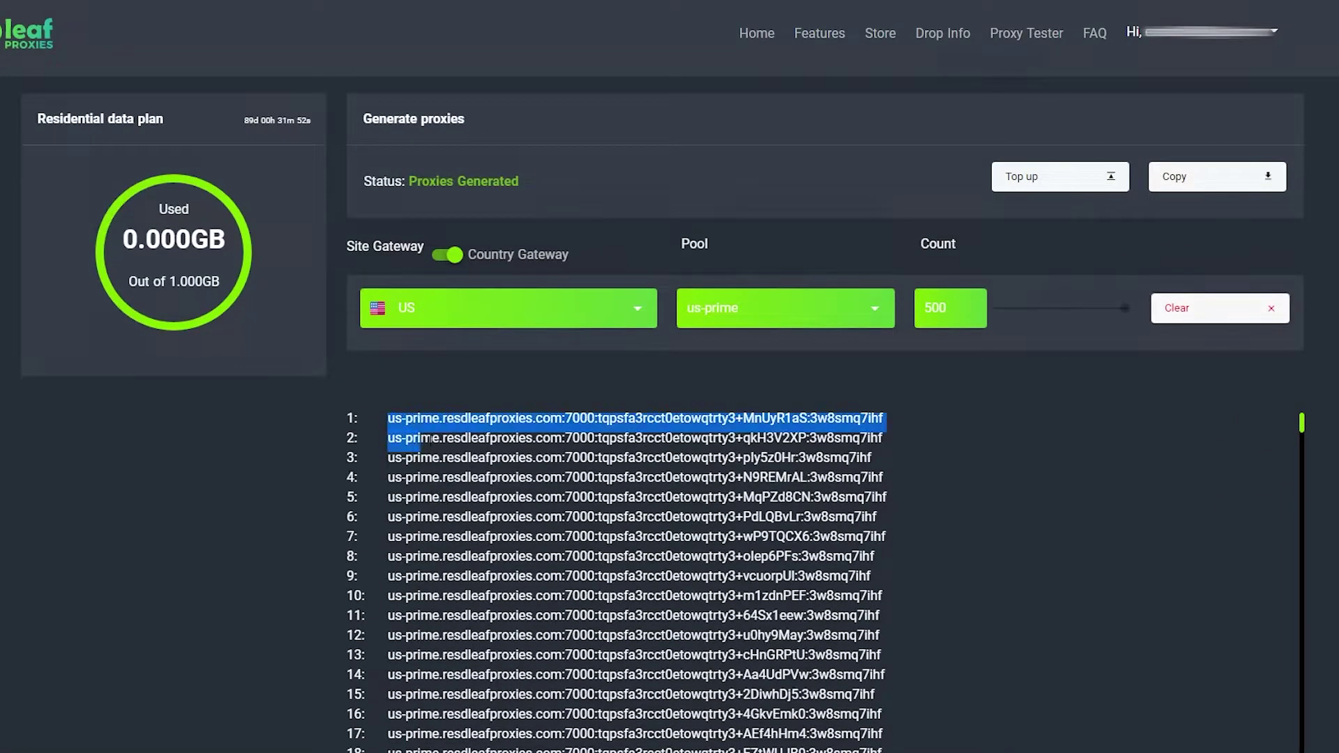
left_click(432, 441)
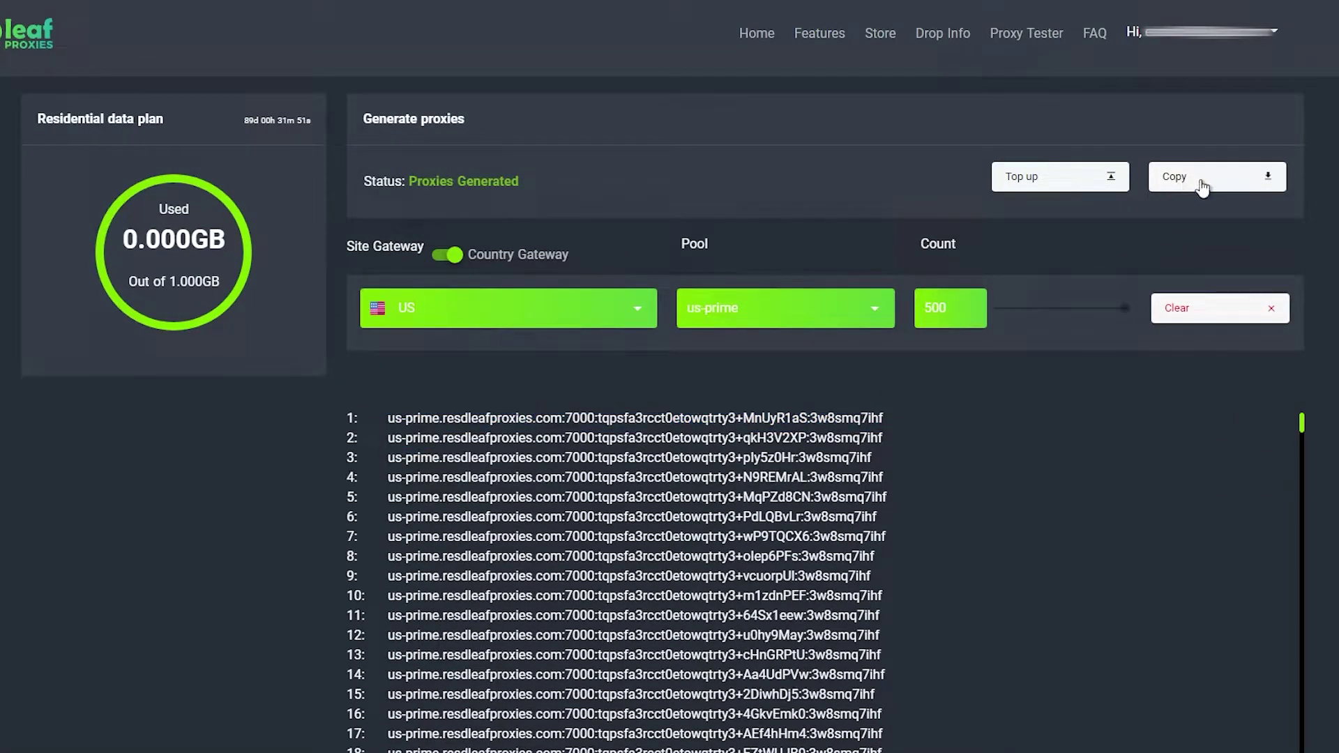
left_click(1255, 185)
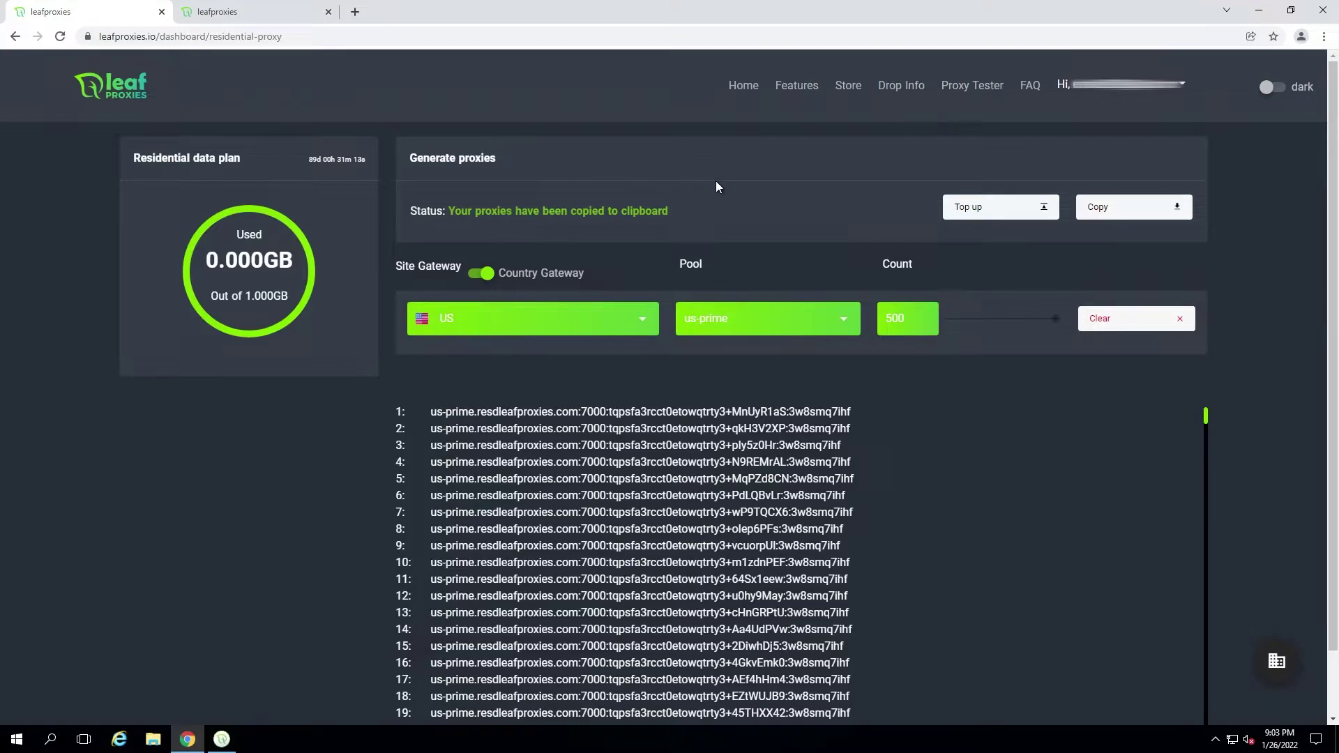
left_click(981, 96)
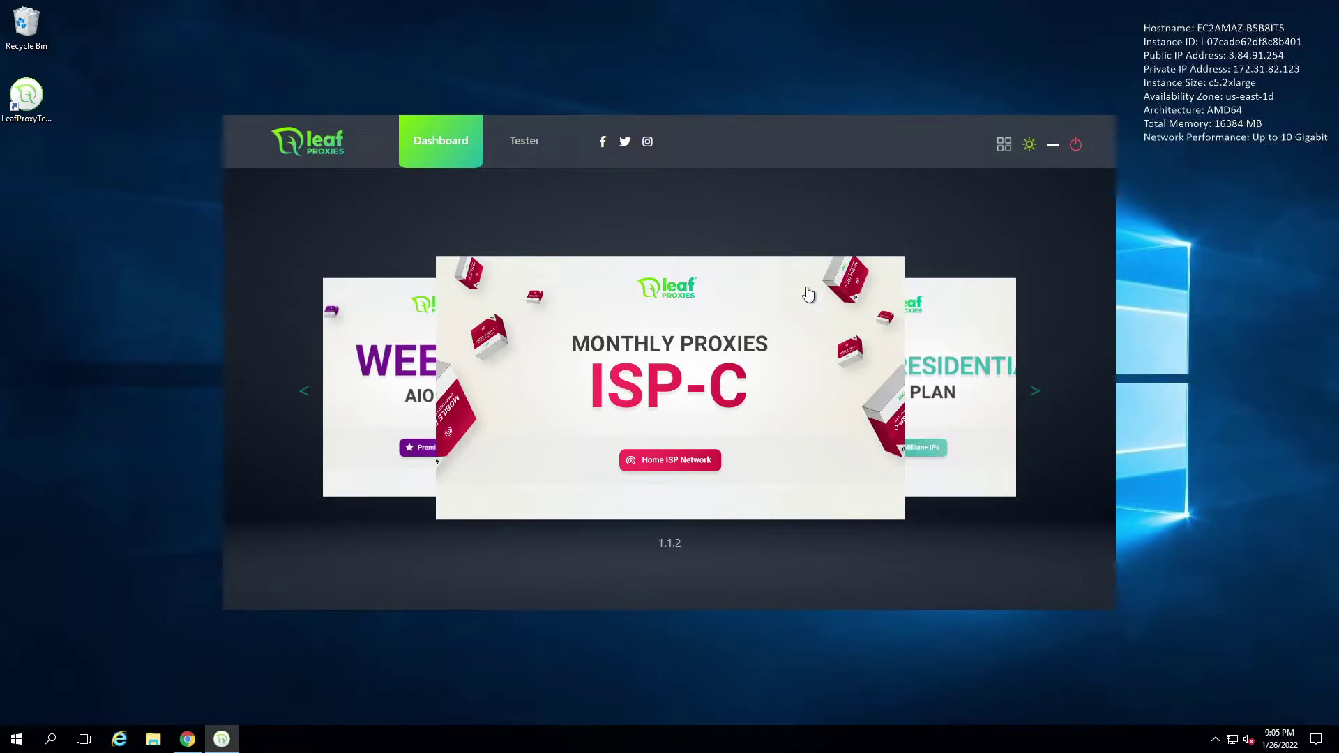
Show the Leaf quick links and switch to the Tester page targeting google.com
left_click(1002, 149)
left_click(538, 164)
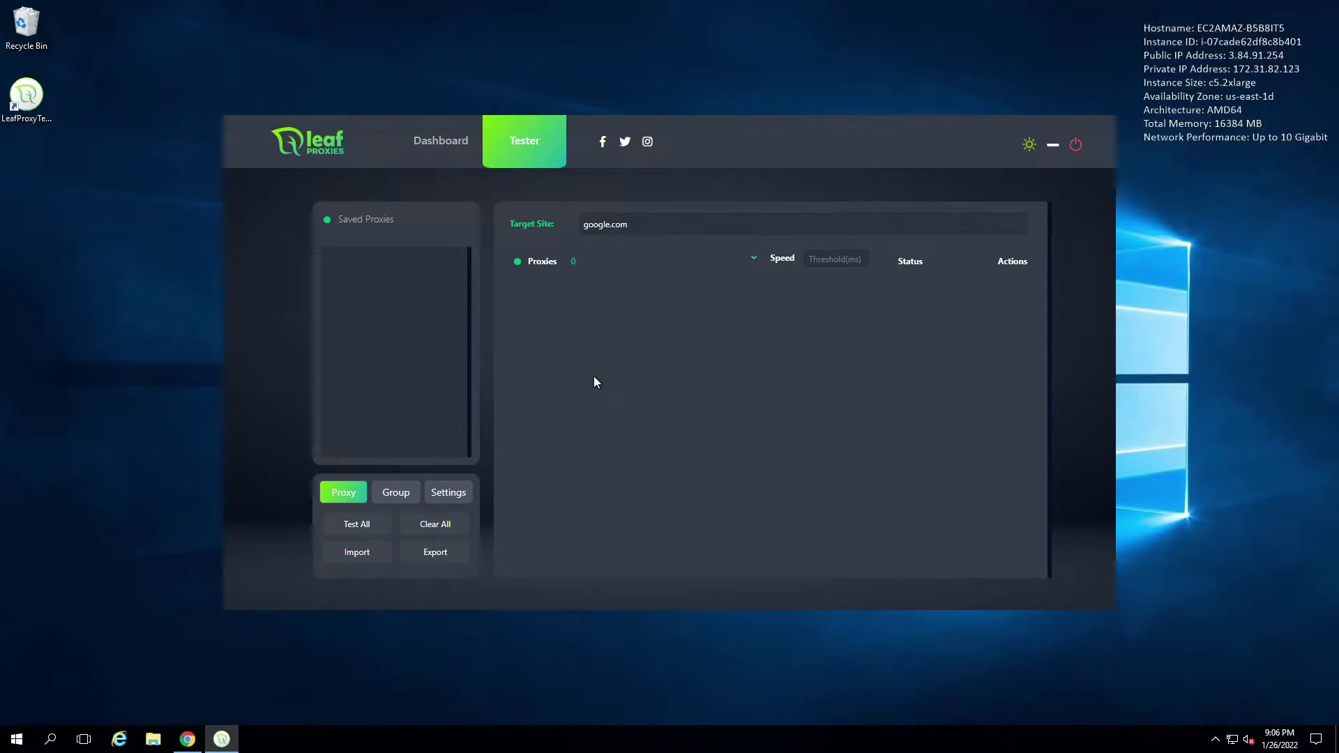
Paste the 500 copied us-prime proxies into the Import dialog and import them
left_click(358, 552)
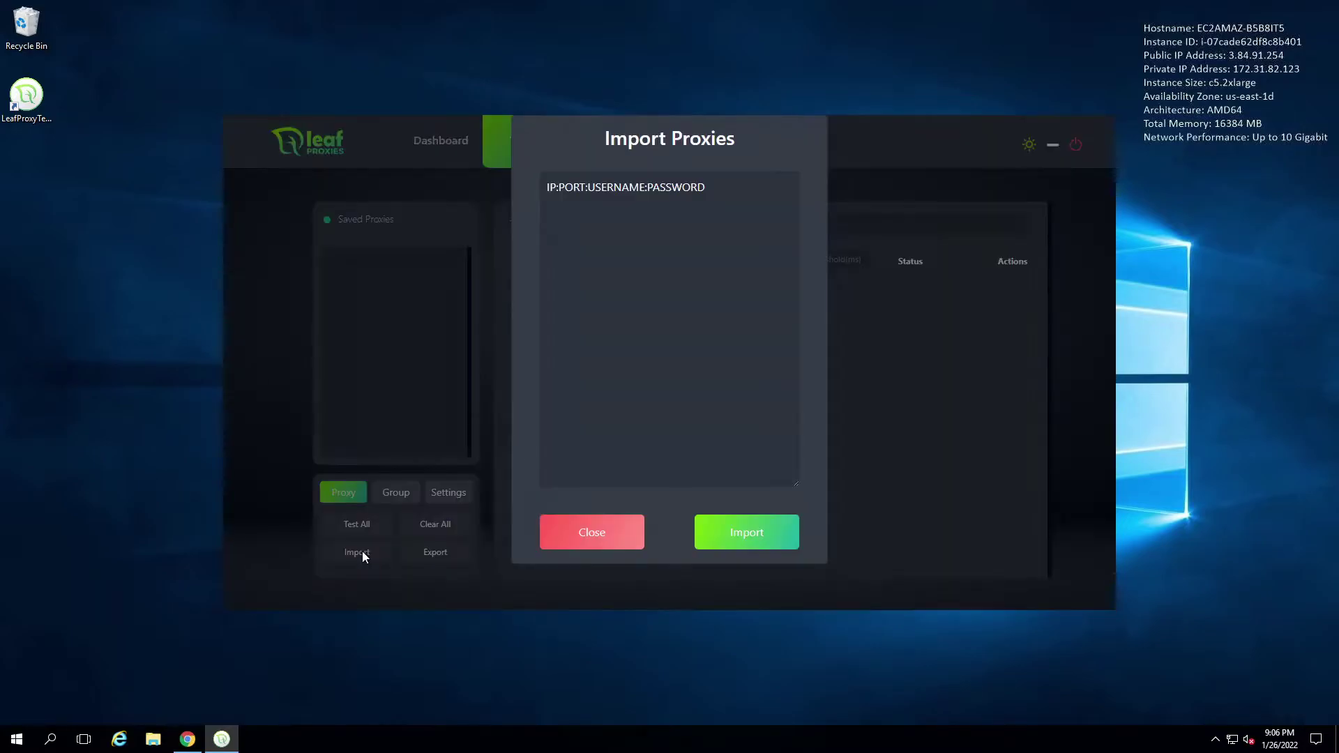
left_click(618, 349)
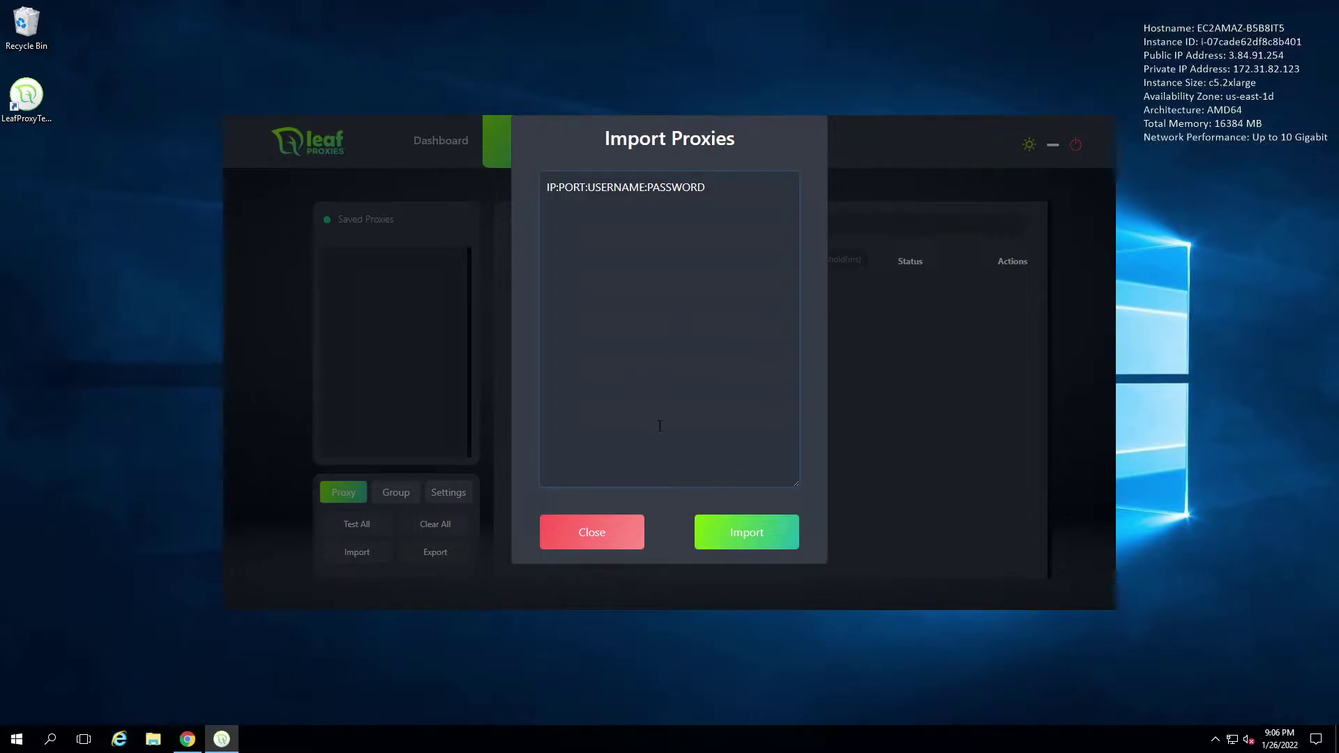
key("ctrl+v")
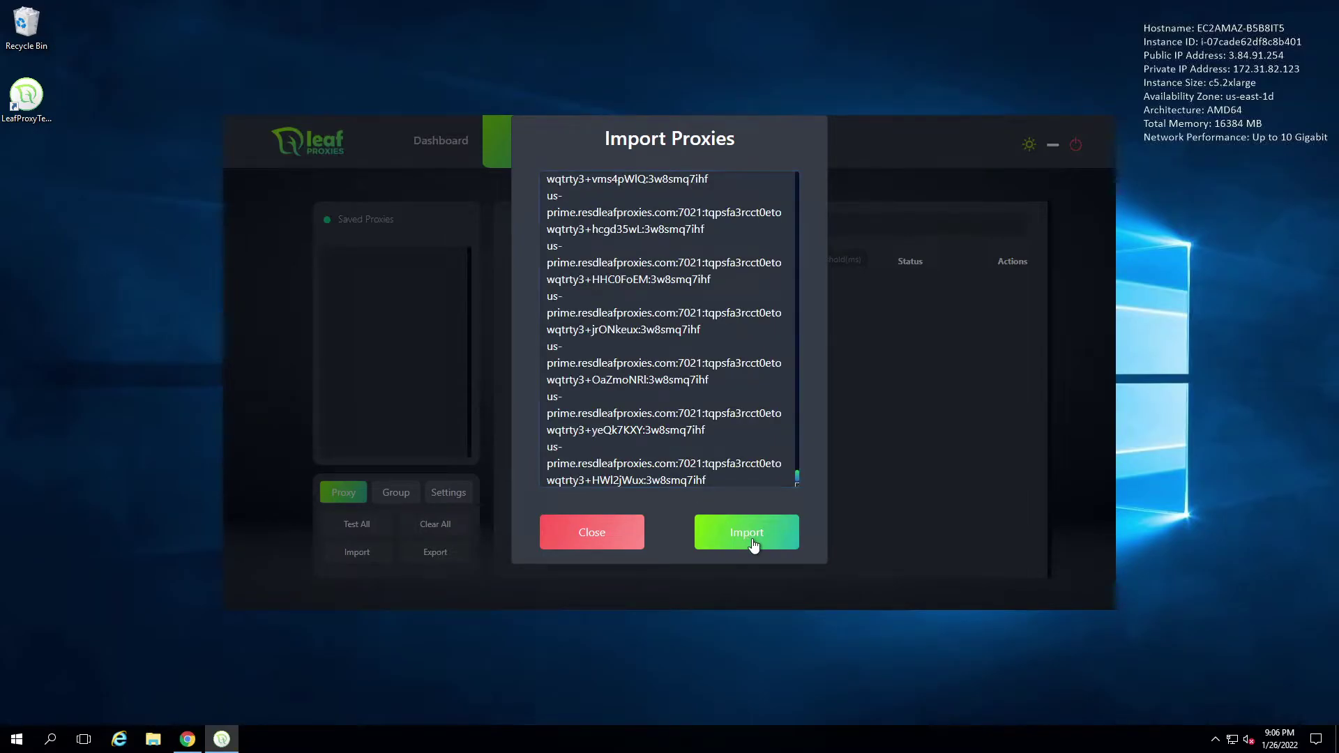
left_click(751, 540)
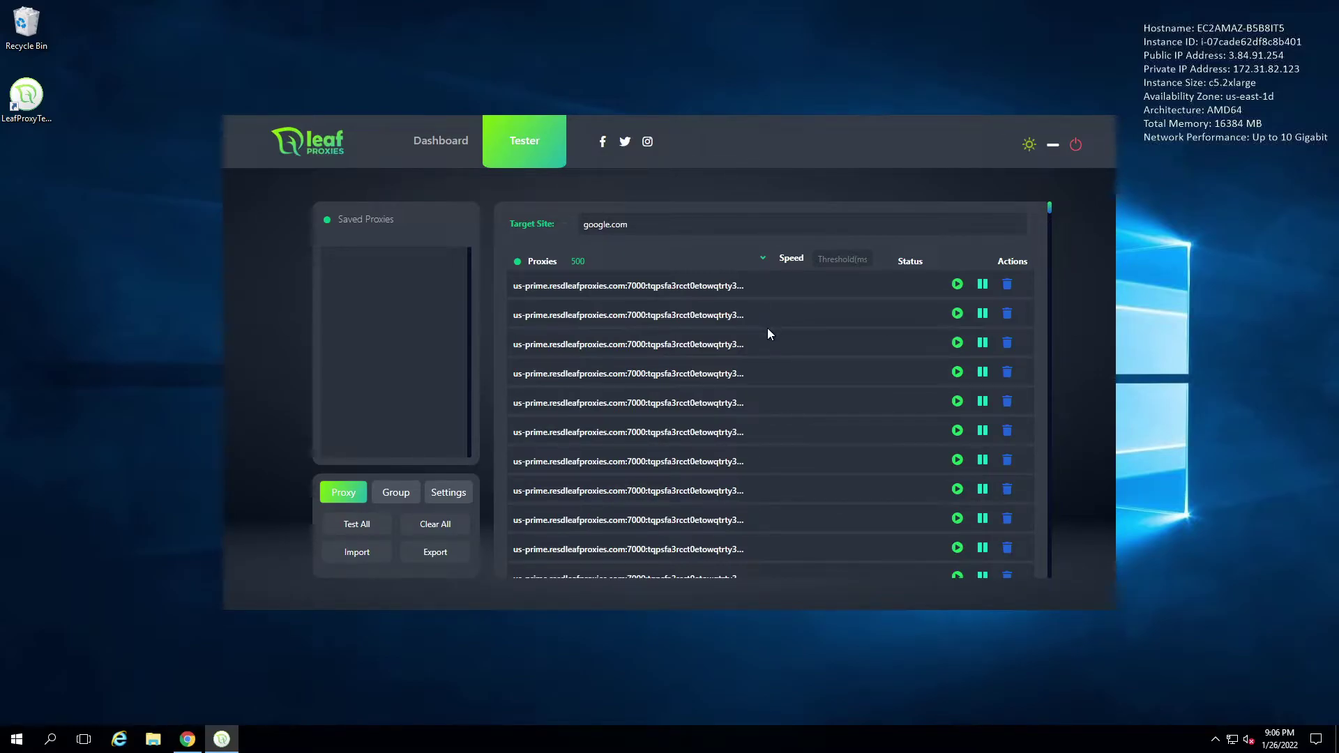
Set the target site to YeezySupply and test the fifth and sixth proxies
left_click(561, 229)
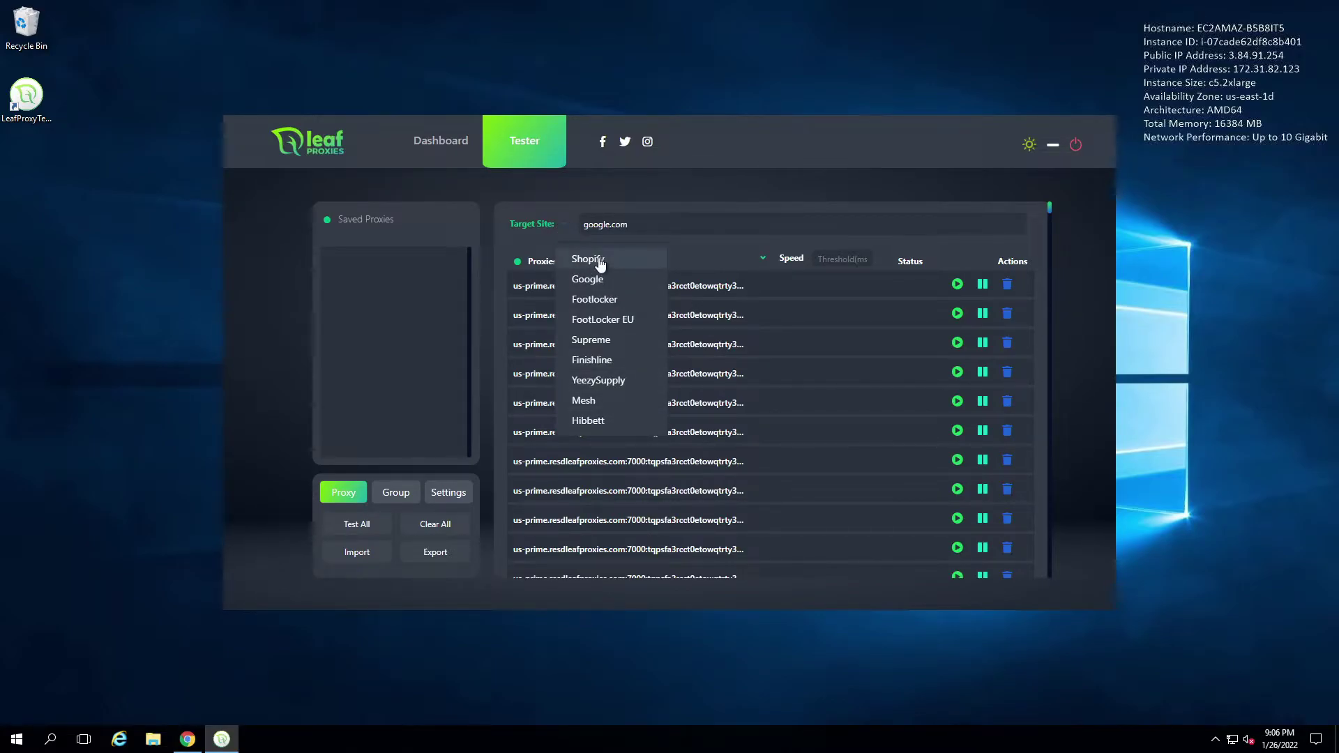
left_click(599, 381)
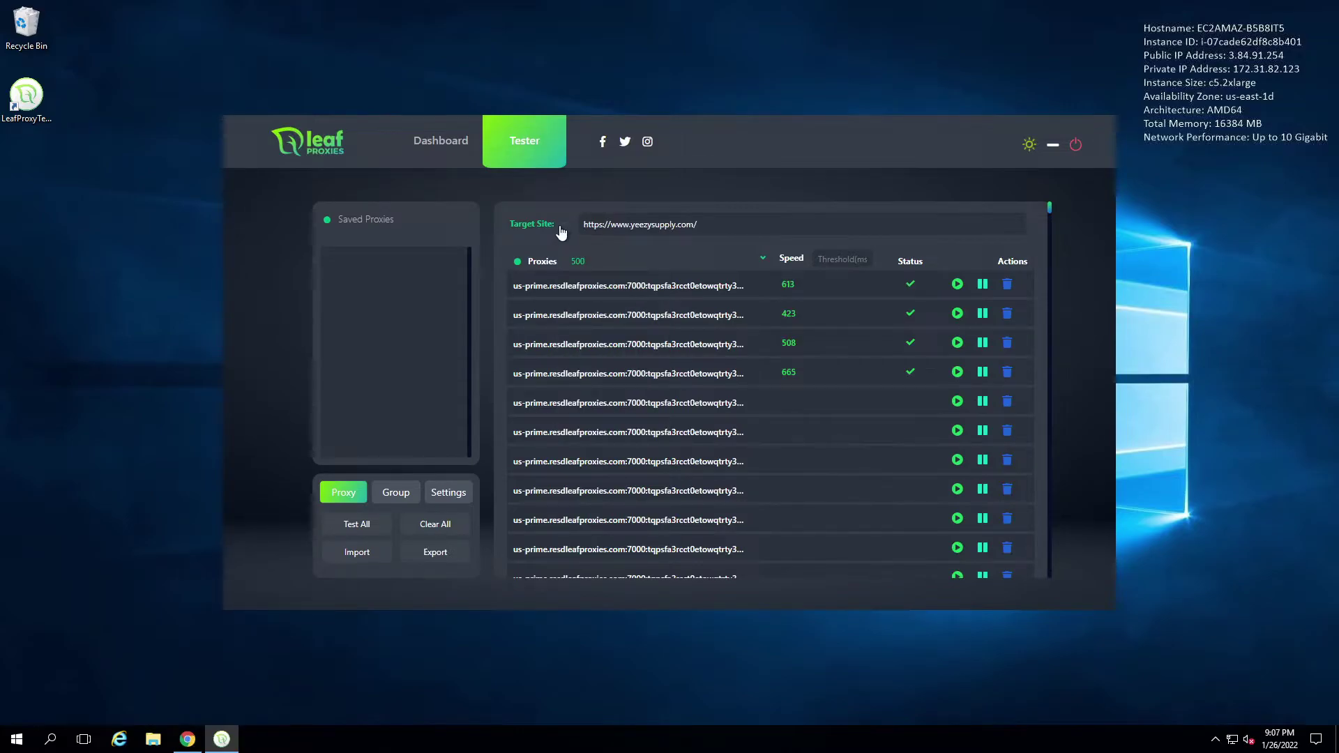
left_click(957, 401)
left_click(958, 432)
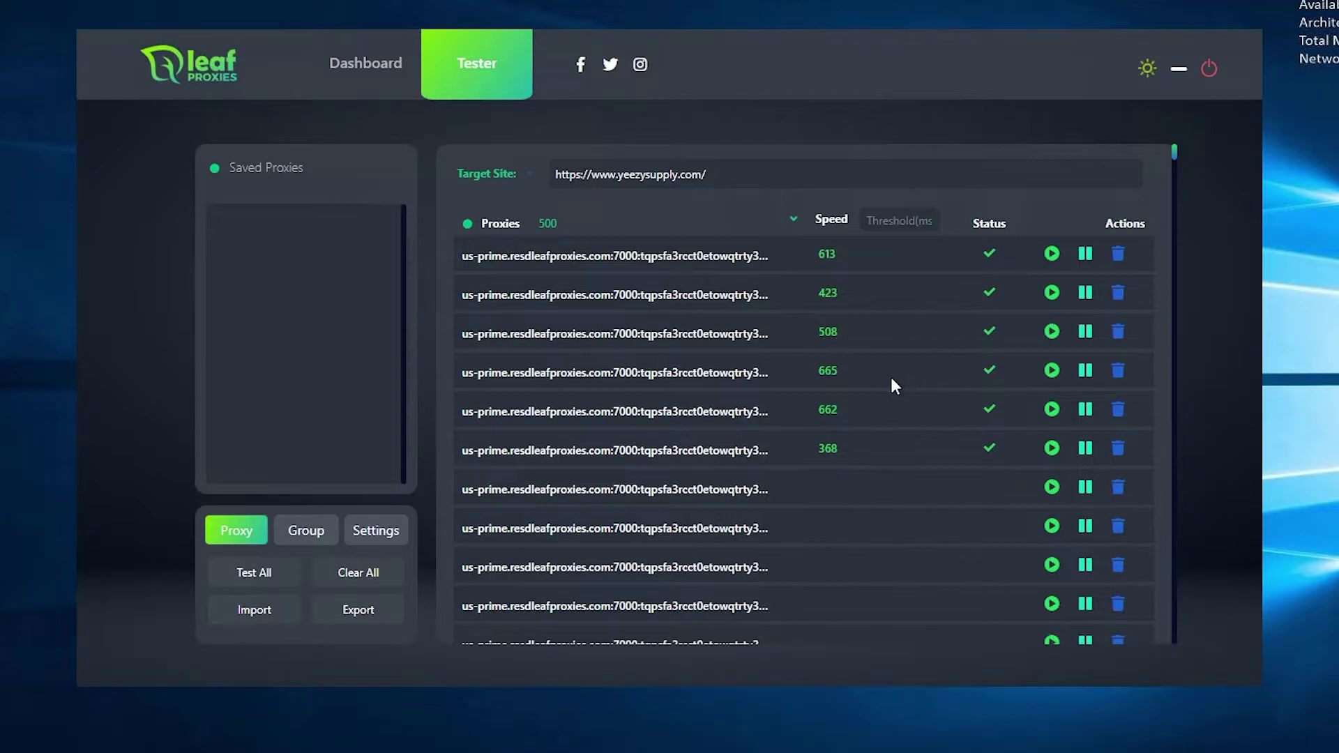
Set a 600 ms threshold to keep only the fast proxies
left_click(896, 216)
type("600")
key("Return")
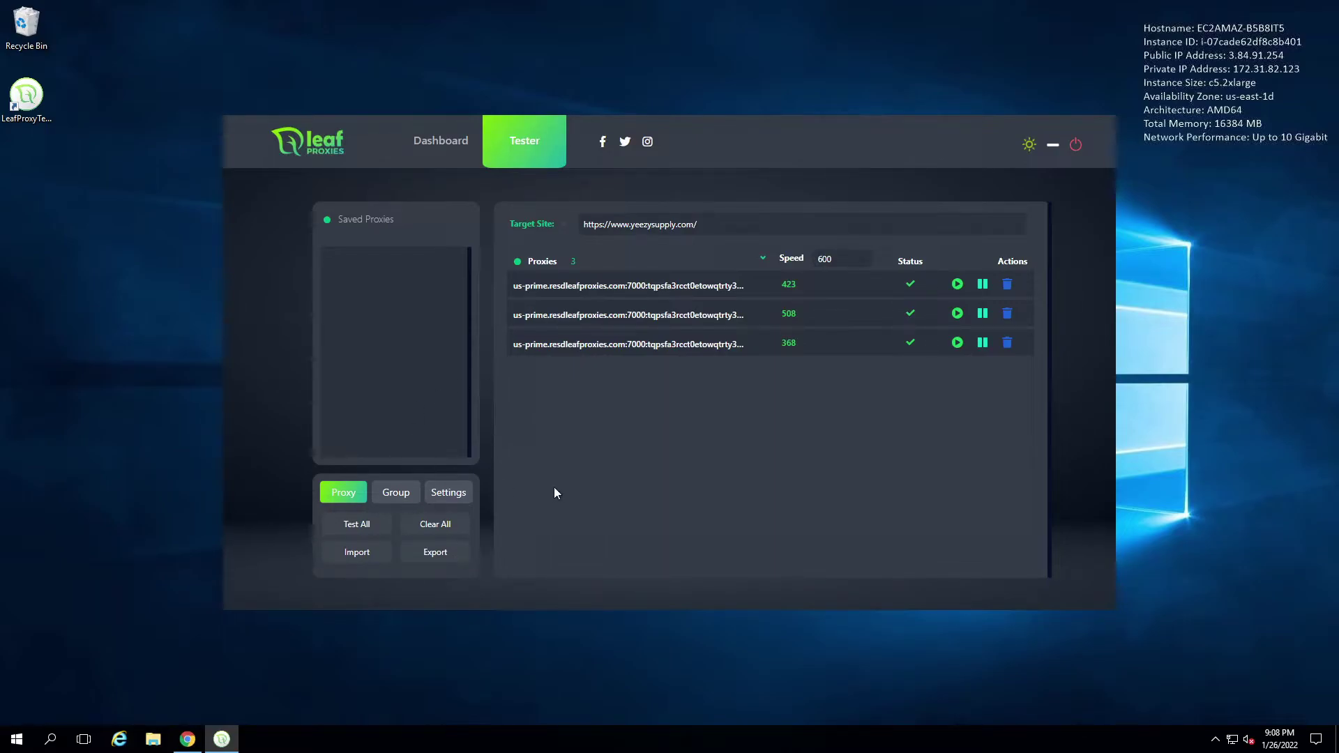
Save the remaining fast proxies as a group named Test
left_click(409, 499)
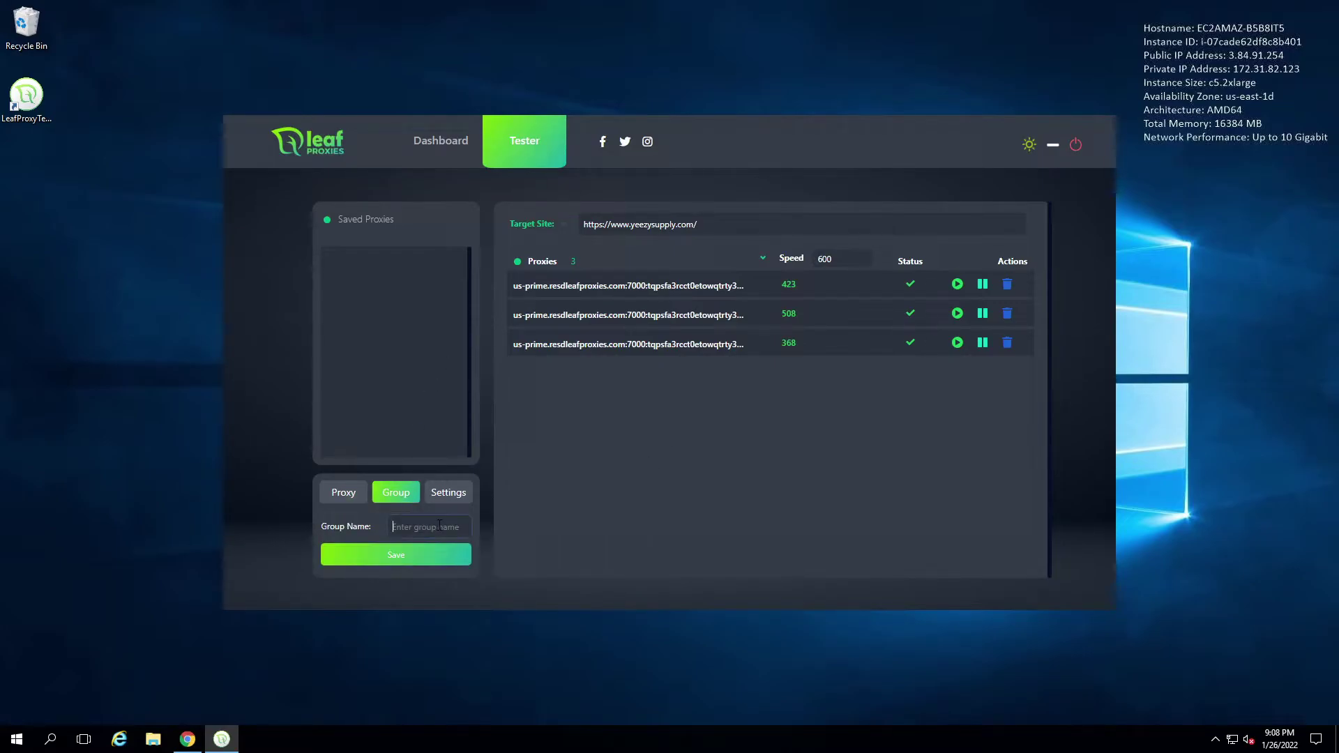
left_click(440, 526)
type("Test")
left_click(438, 557)
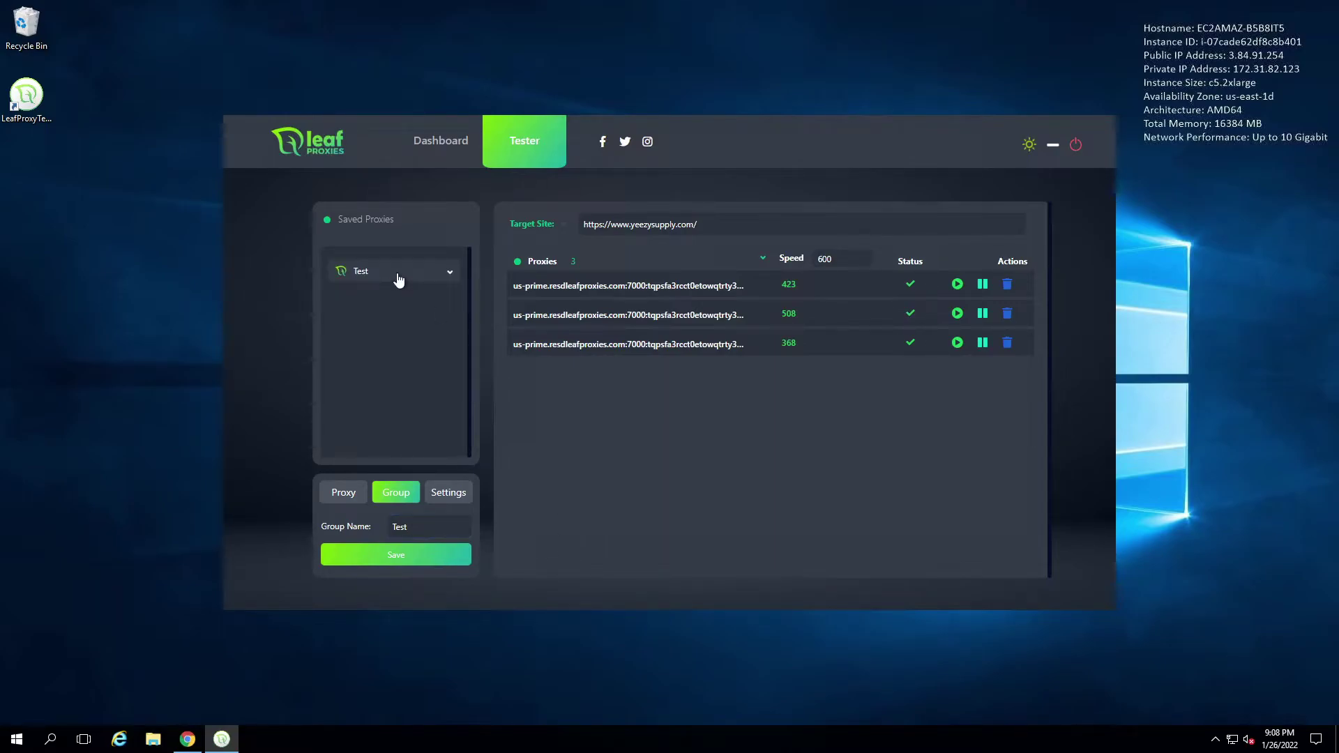
Copy the Test group's proxies, delete the third proxy, and clear the 600 threshold
mouse_move(419, 308)
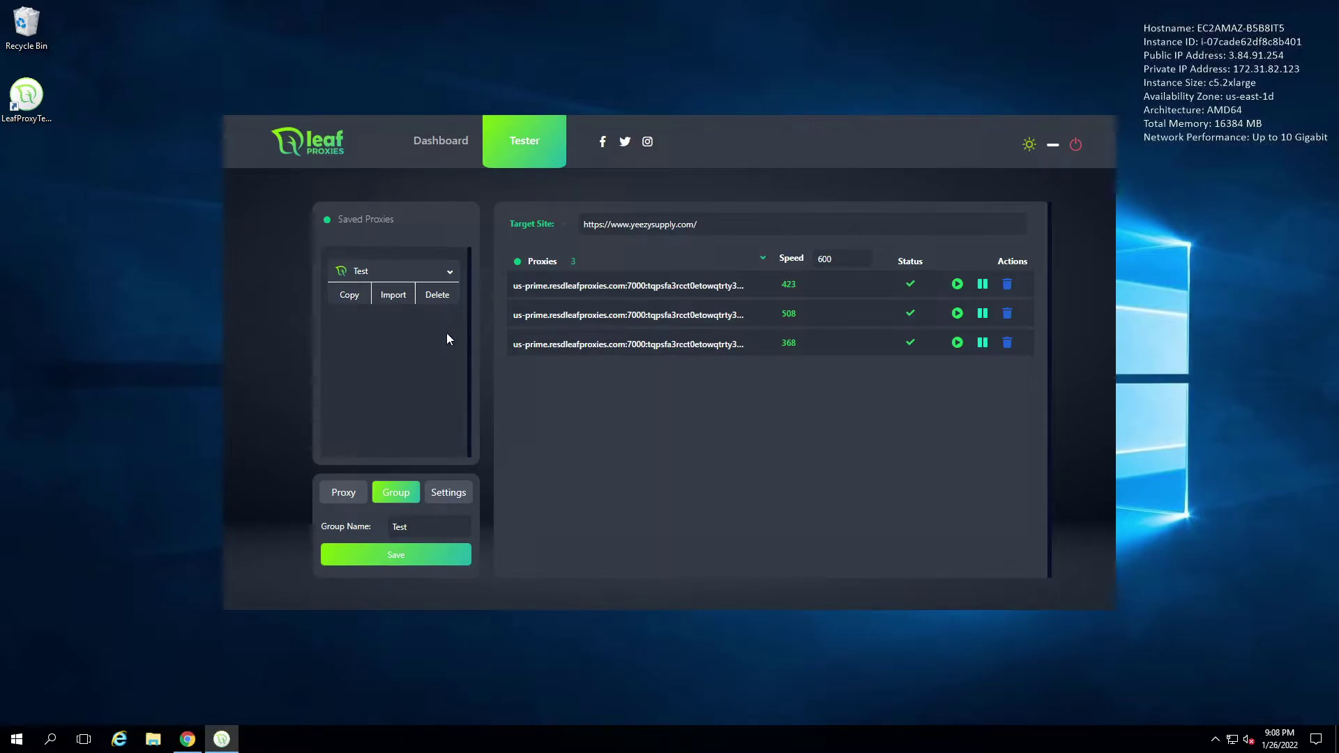
left_click(347, 299)
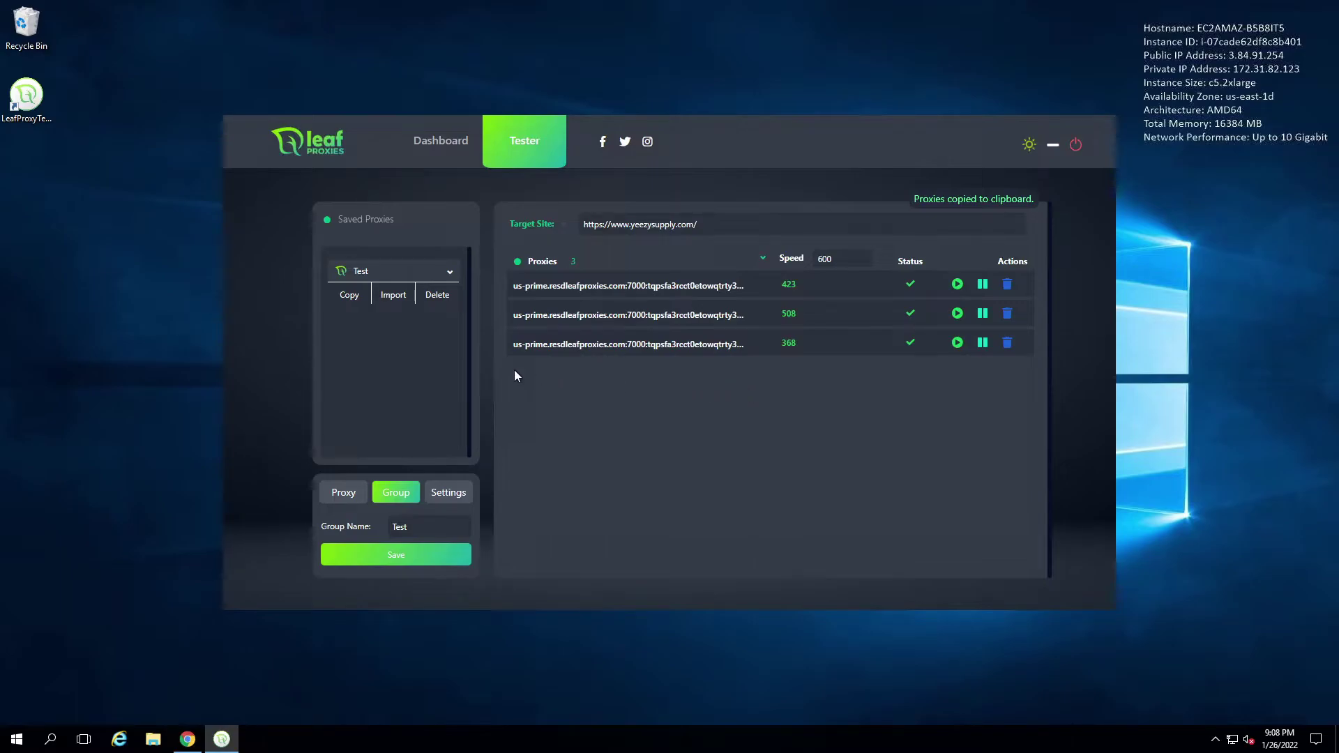
left_click(1006, 343)
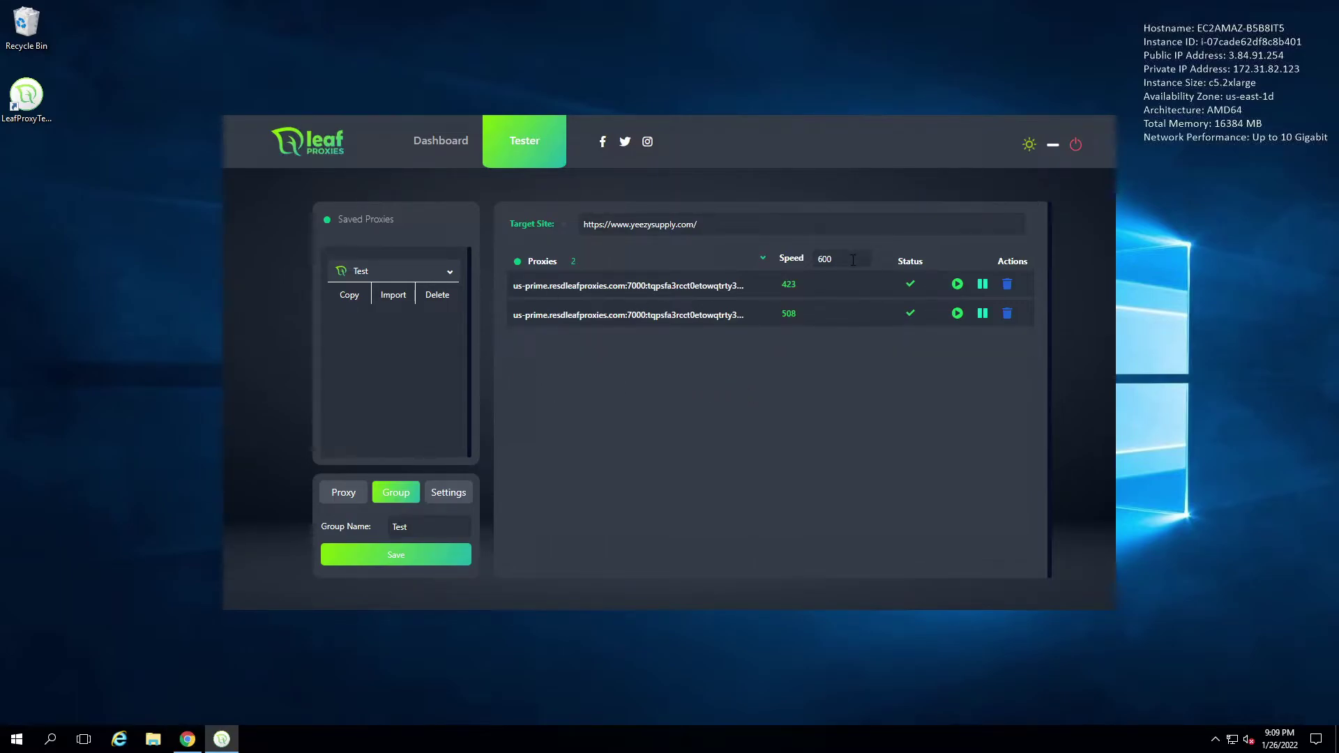
left_click_drag(853, 259, 812, 268)
key("BackSpace")
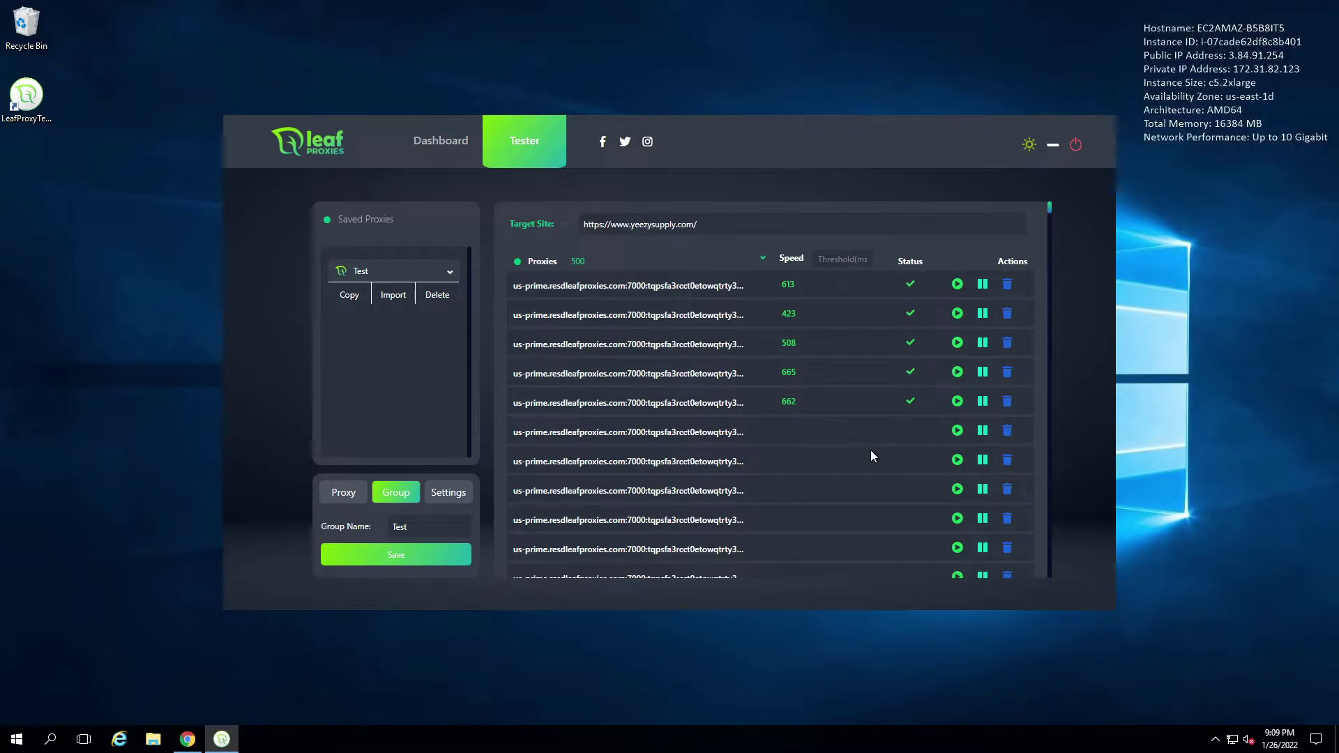
Check the Test Batch Size setting in Settings, then return to the Proxy actions
left_click(343, 492)
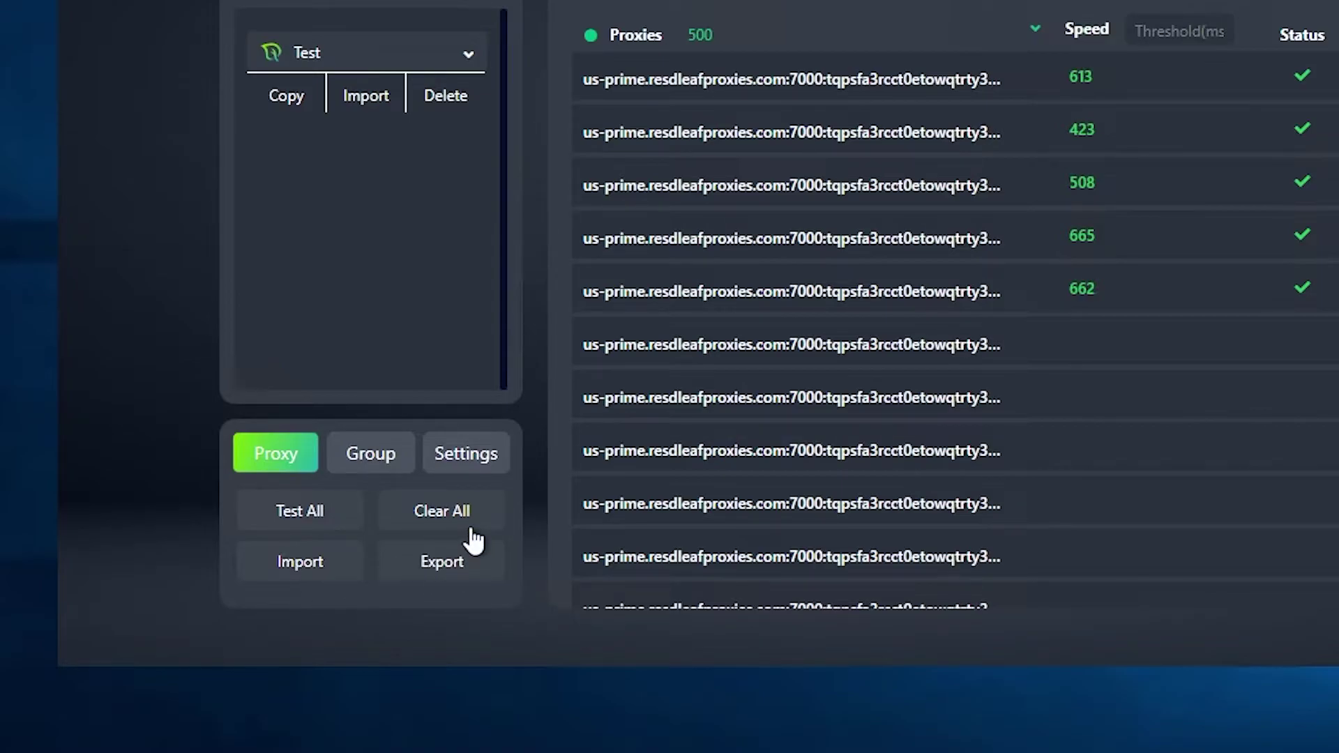
left_click(466, 453)
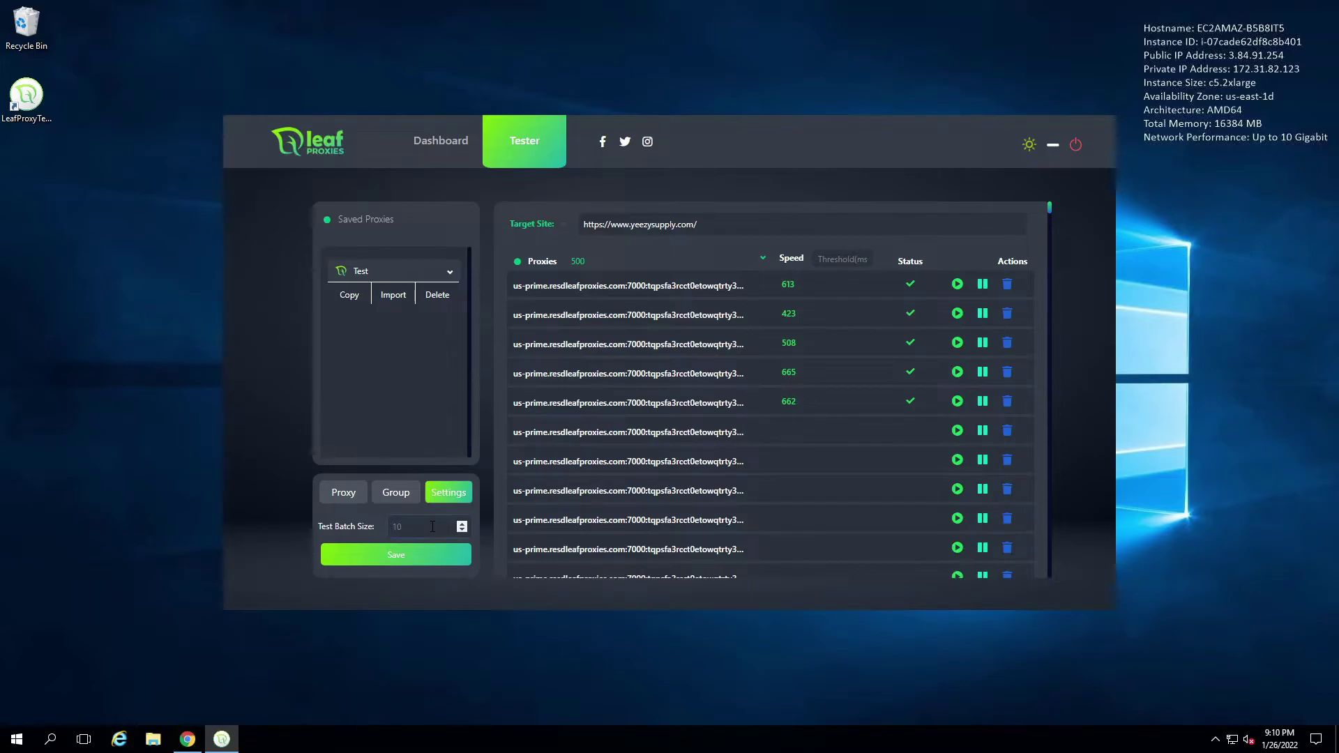
left_click(343, 493)
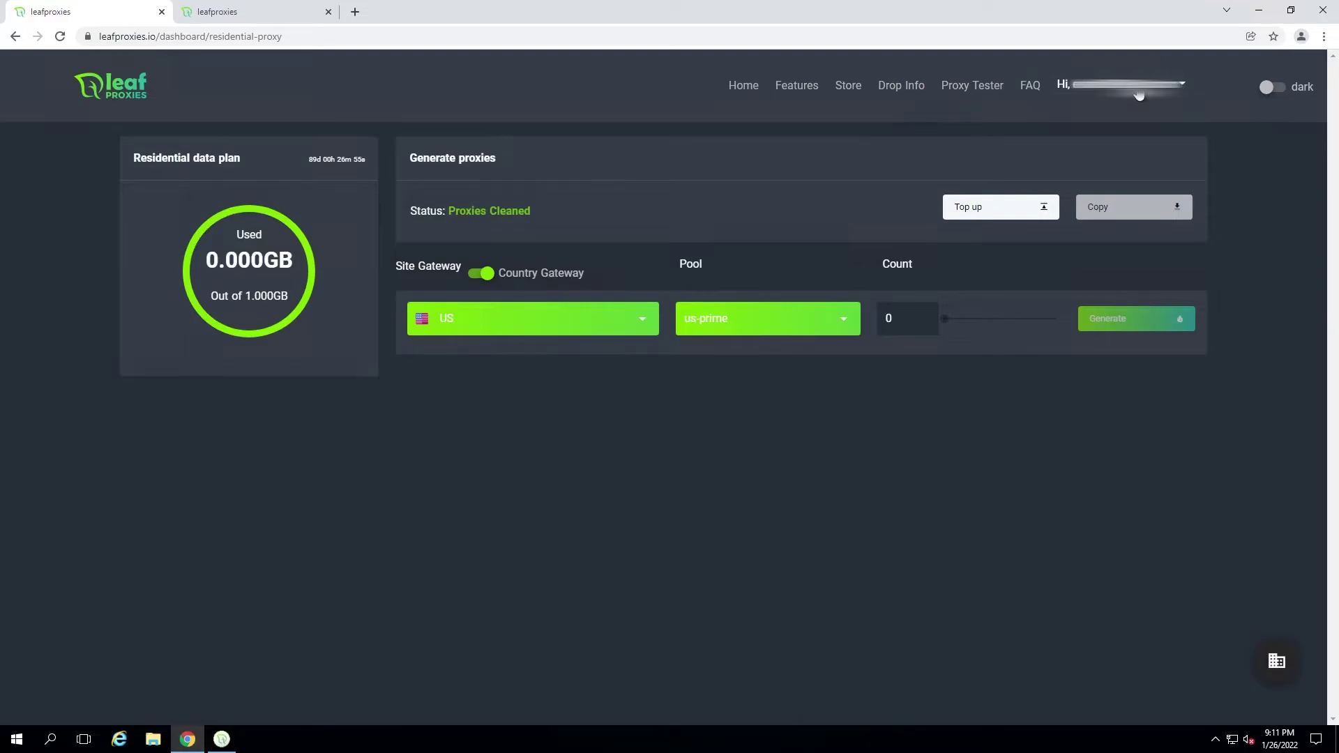
Open Data Center Proxies from the account menu to list your orders
left_click(1139, 95)
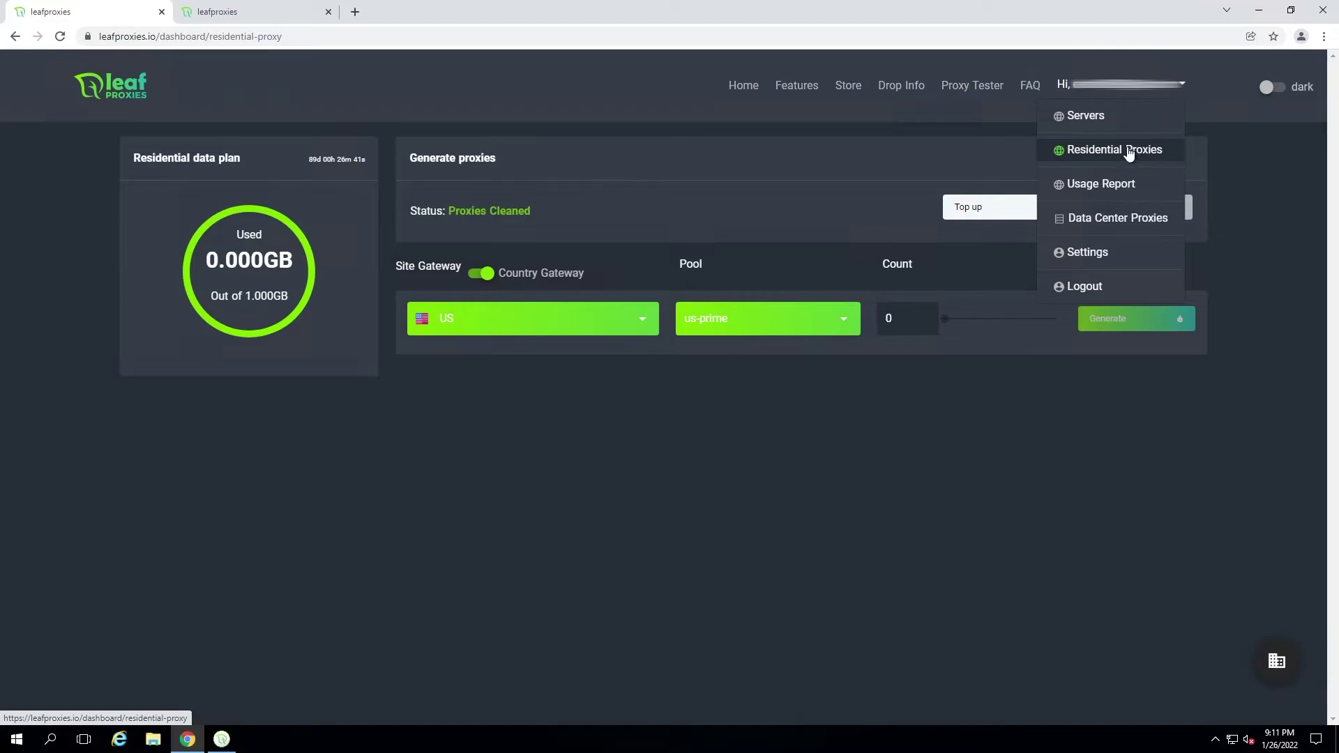
left_click(1131, 183)
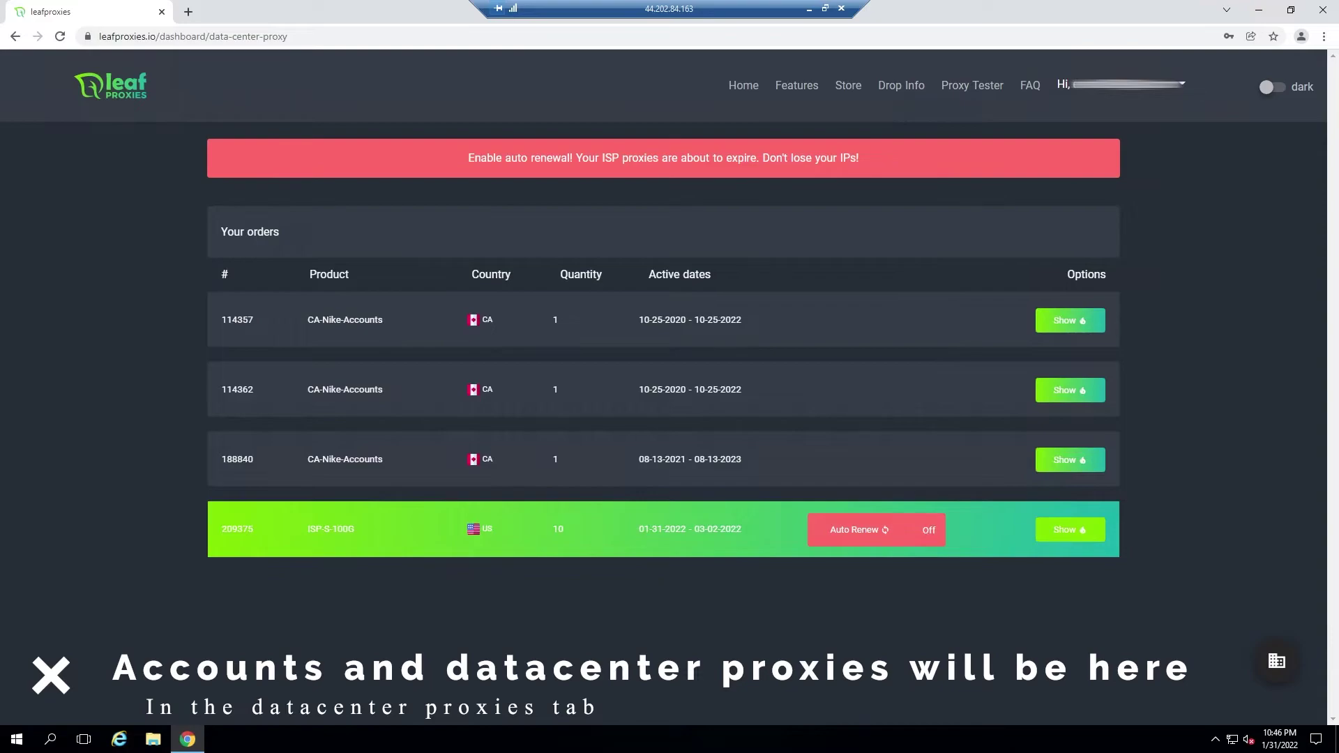
Copy the first order's proxies to the clipboard, then view the ISP-S-100G order's proxy list
left_click(1041, 323)
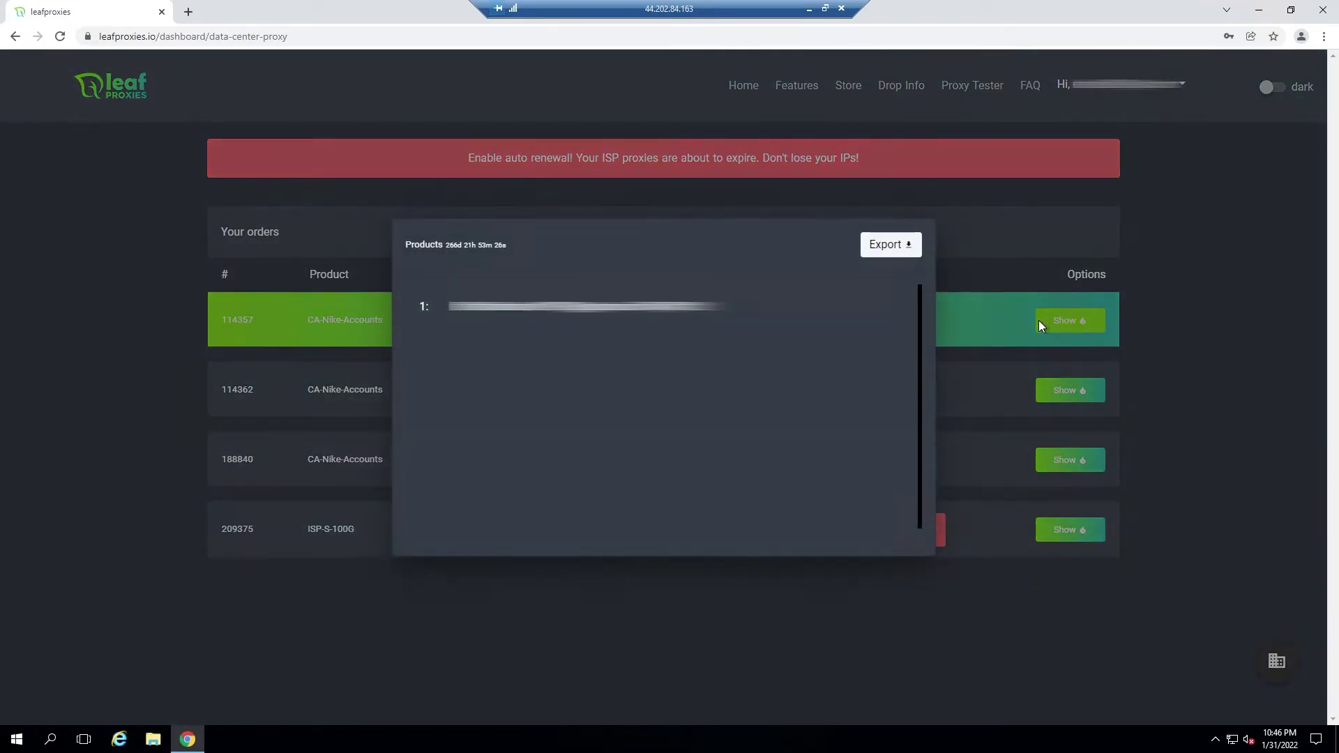
left_click(873, 245)
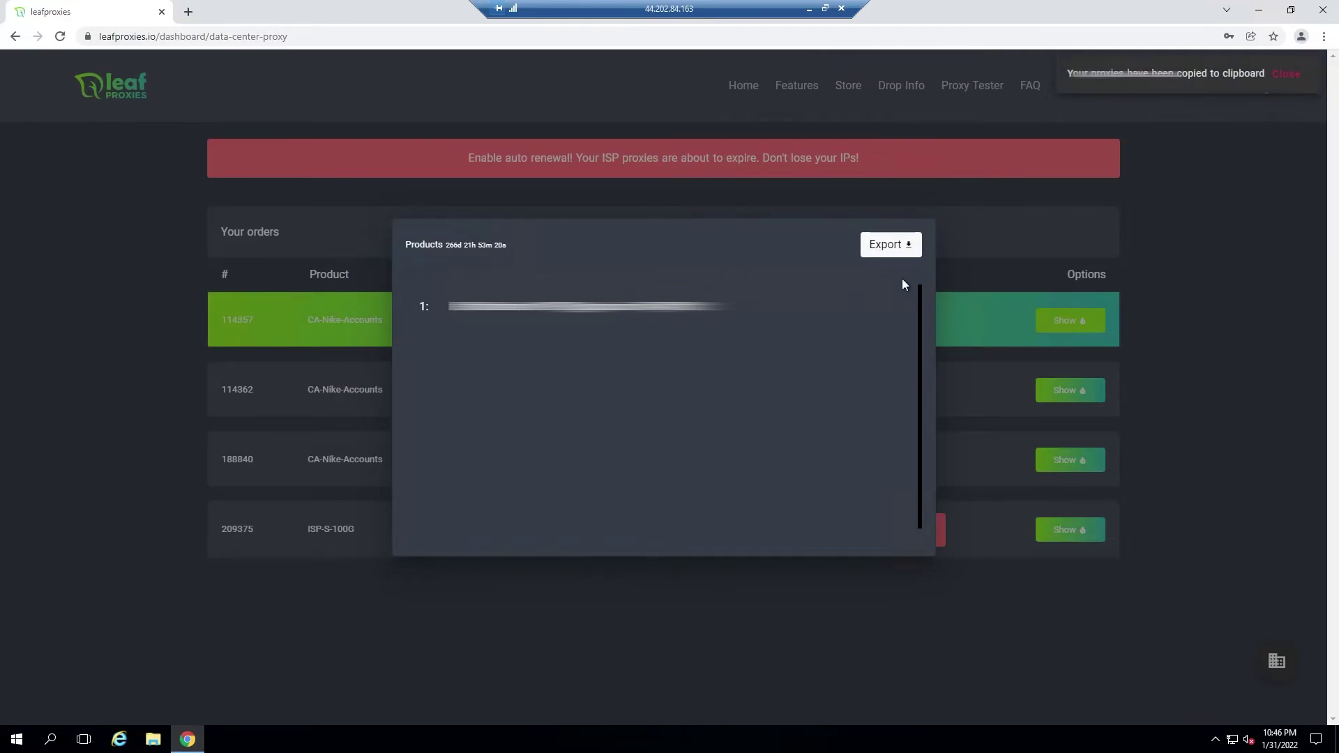
left_click(976, 547)
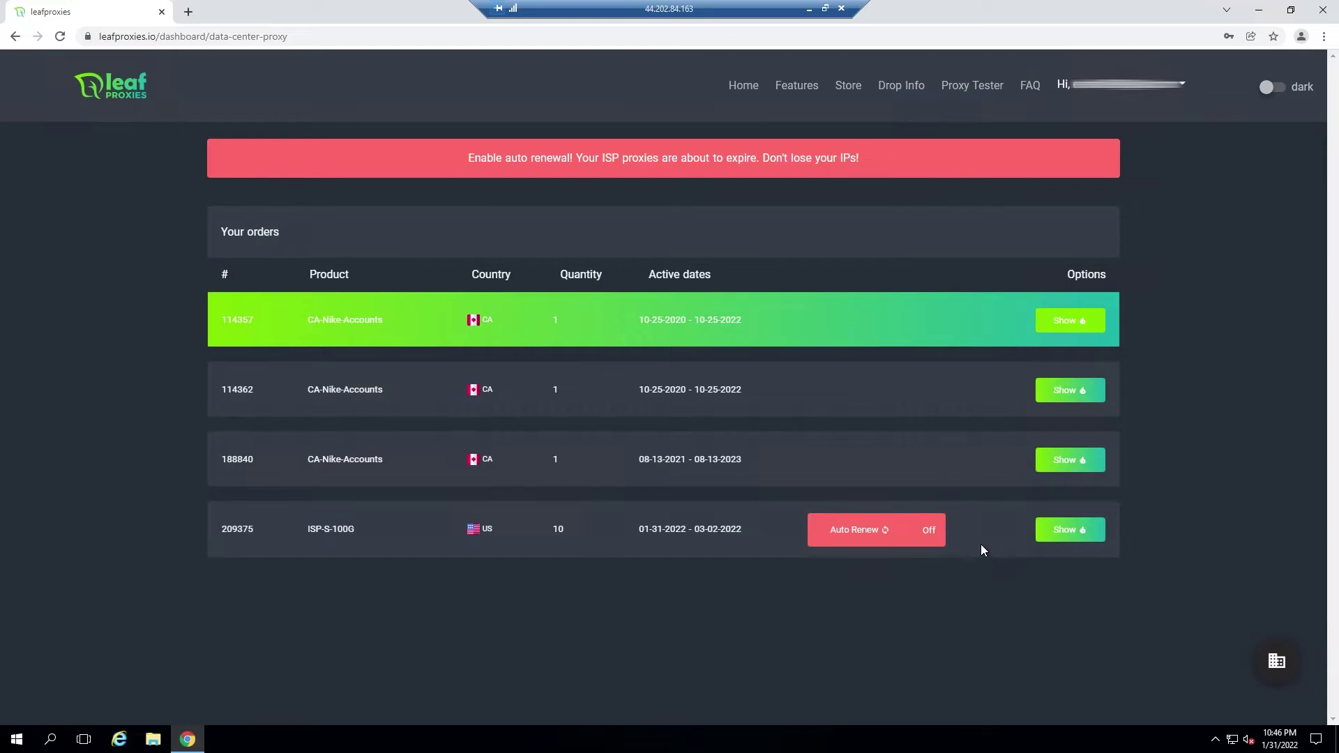
left_click(1050, 534)
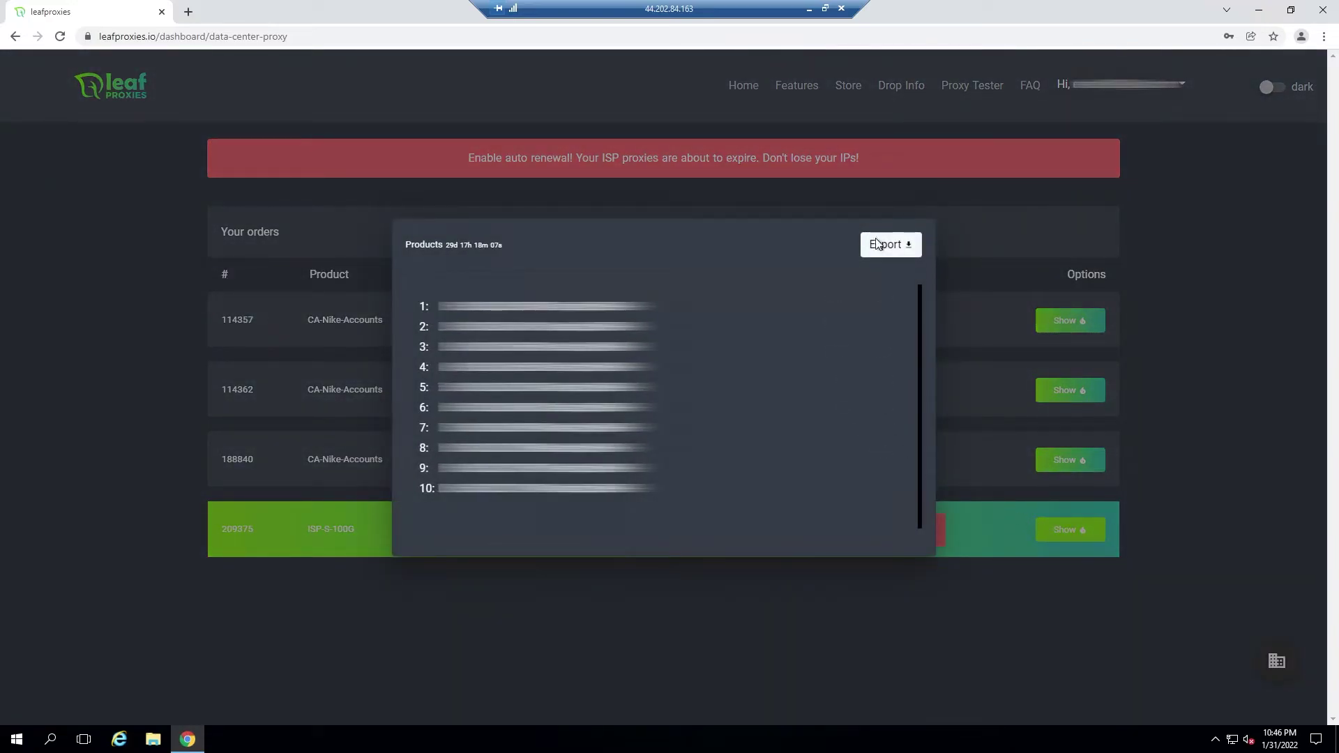
left_click(1163, 399)
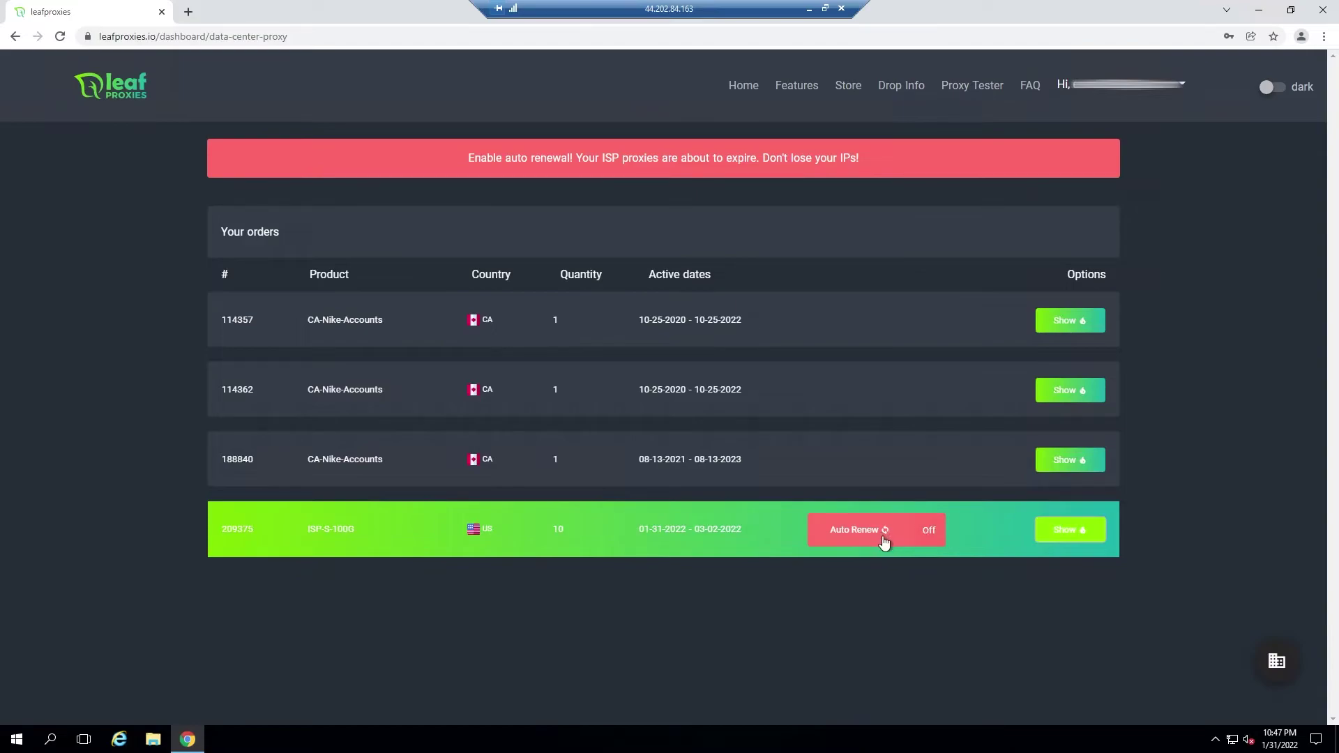
Turn on auto-renewal for the ISP-S-100G order, then cancel it again
left_click(869, 542)
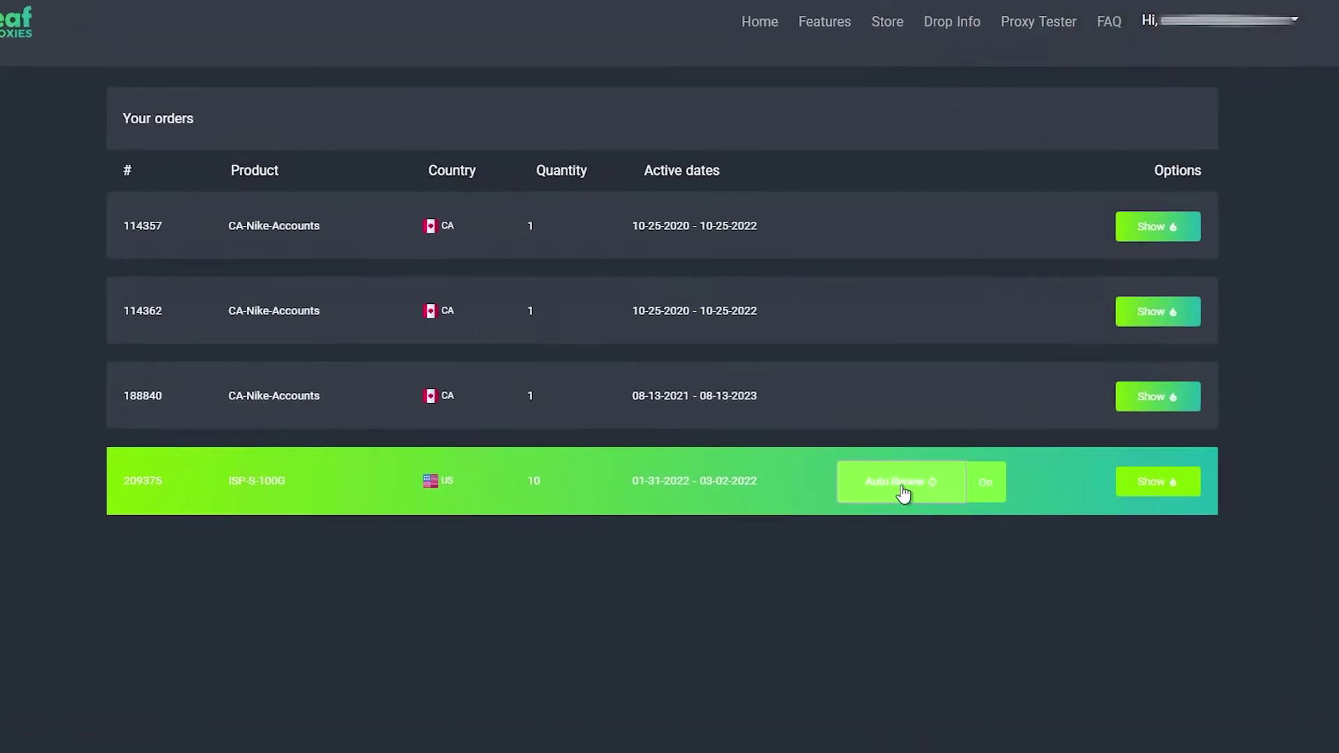
left_click(903, 499)
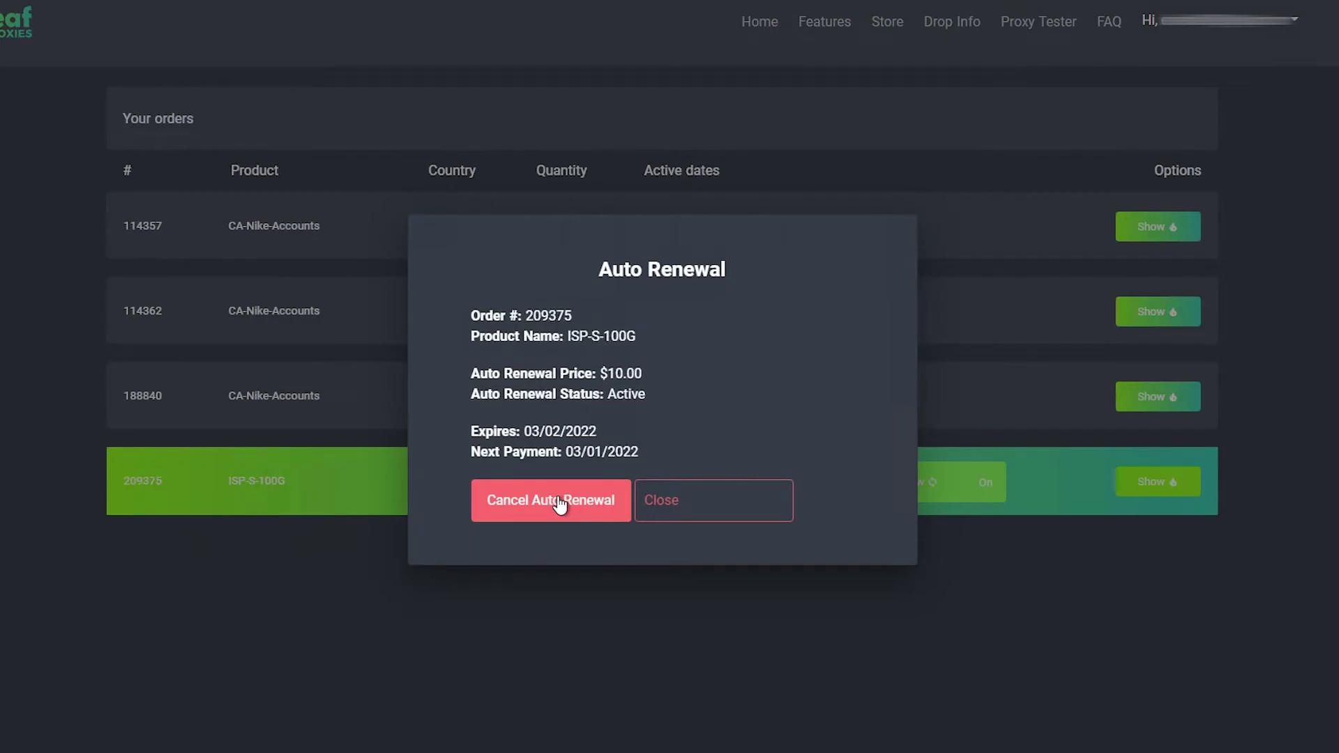
left_click(566, 512)
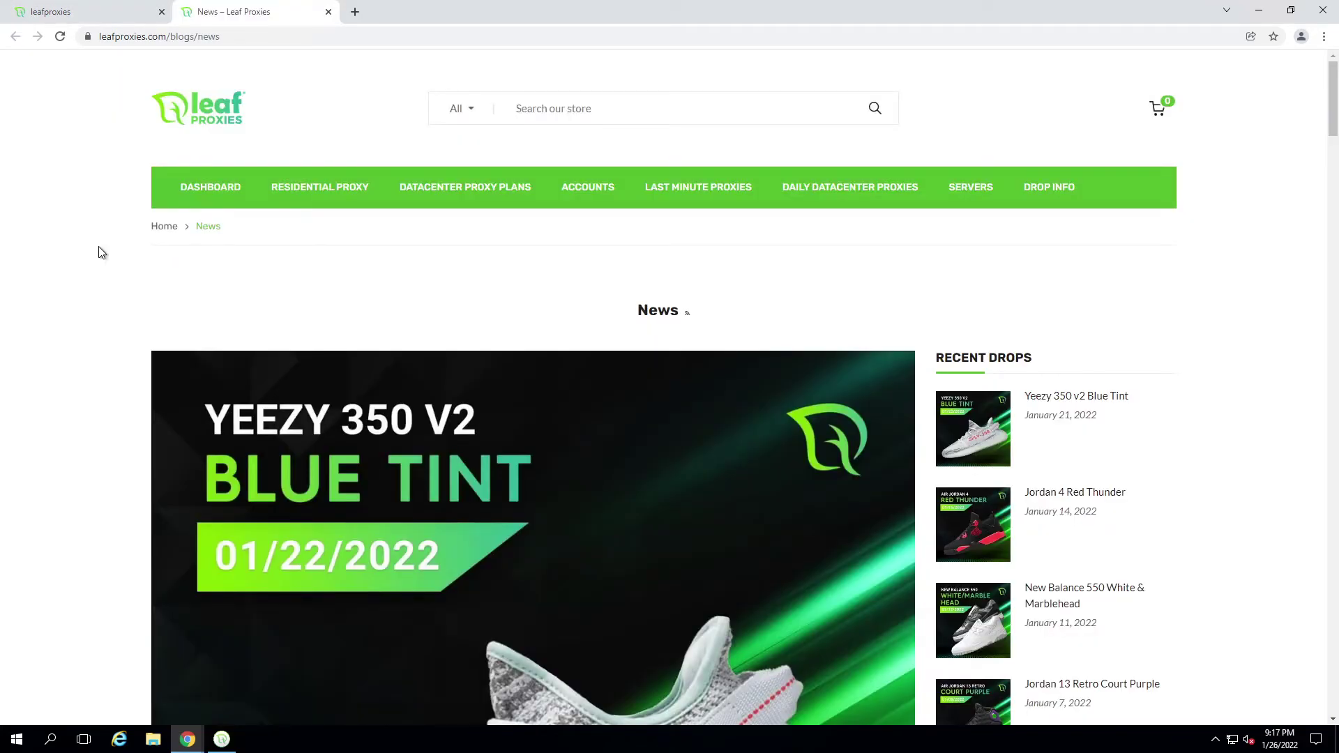
Reload the News blog and scroll through the recent drops
left_click(1066, 192)
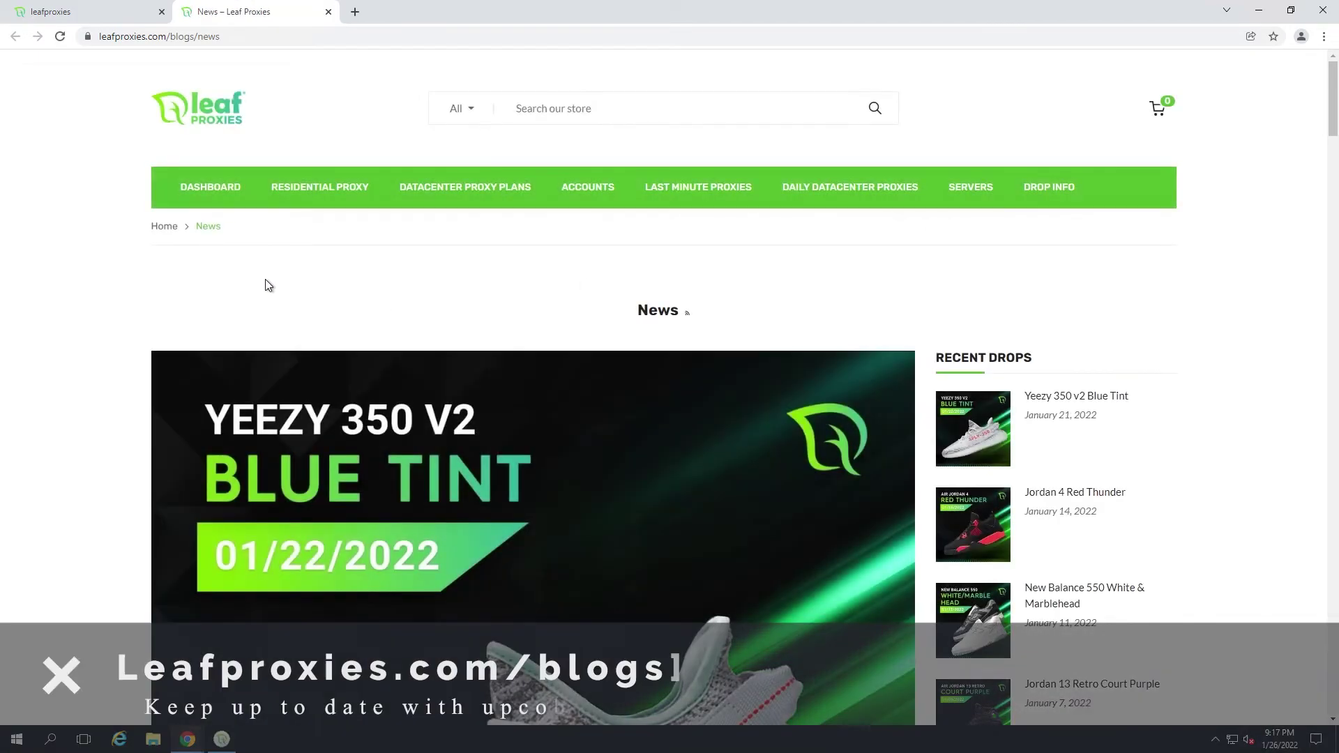
scroll(149, 364, "down", 10)
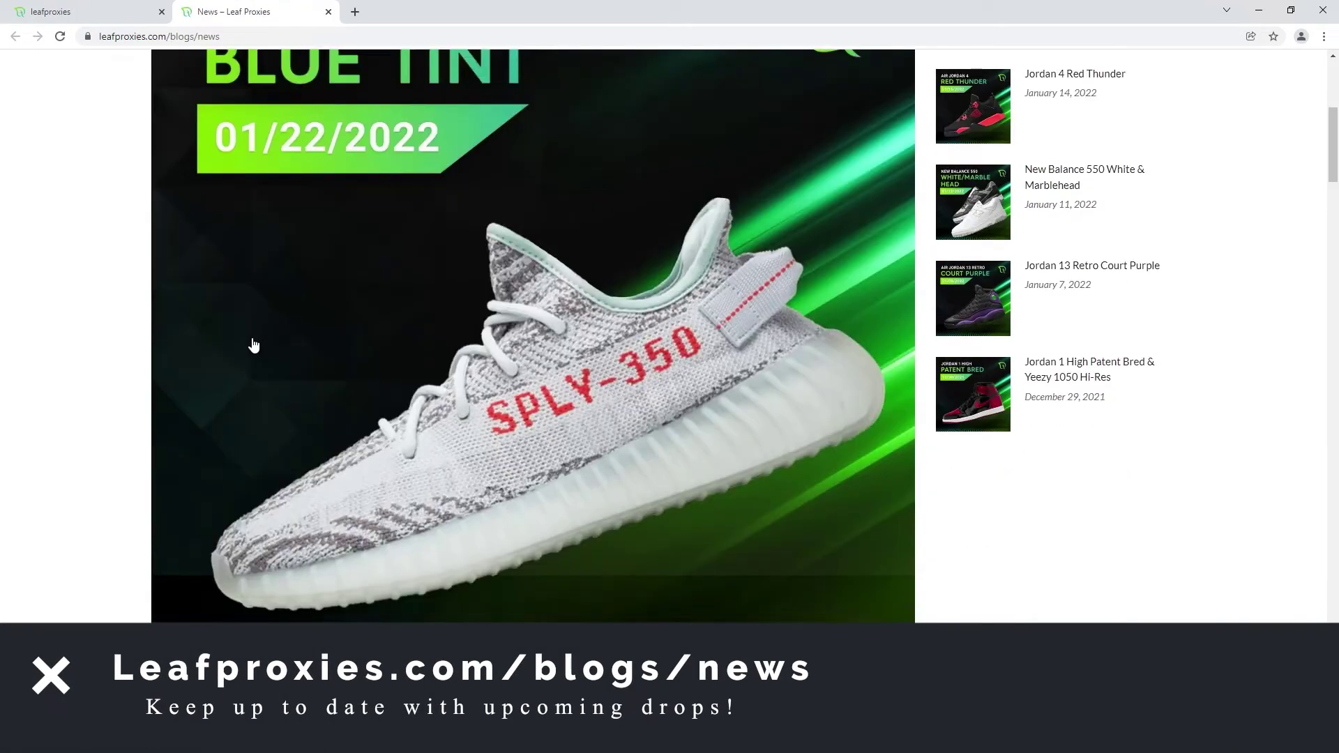
scroll(248, 347, "down", 3)
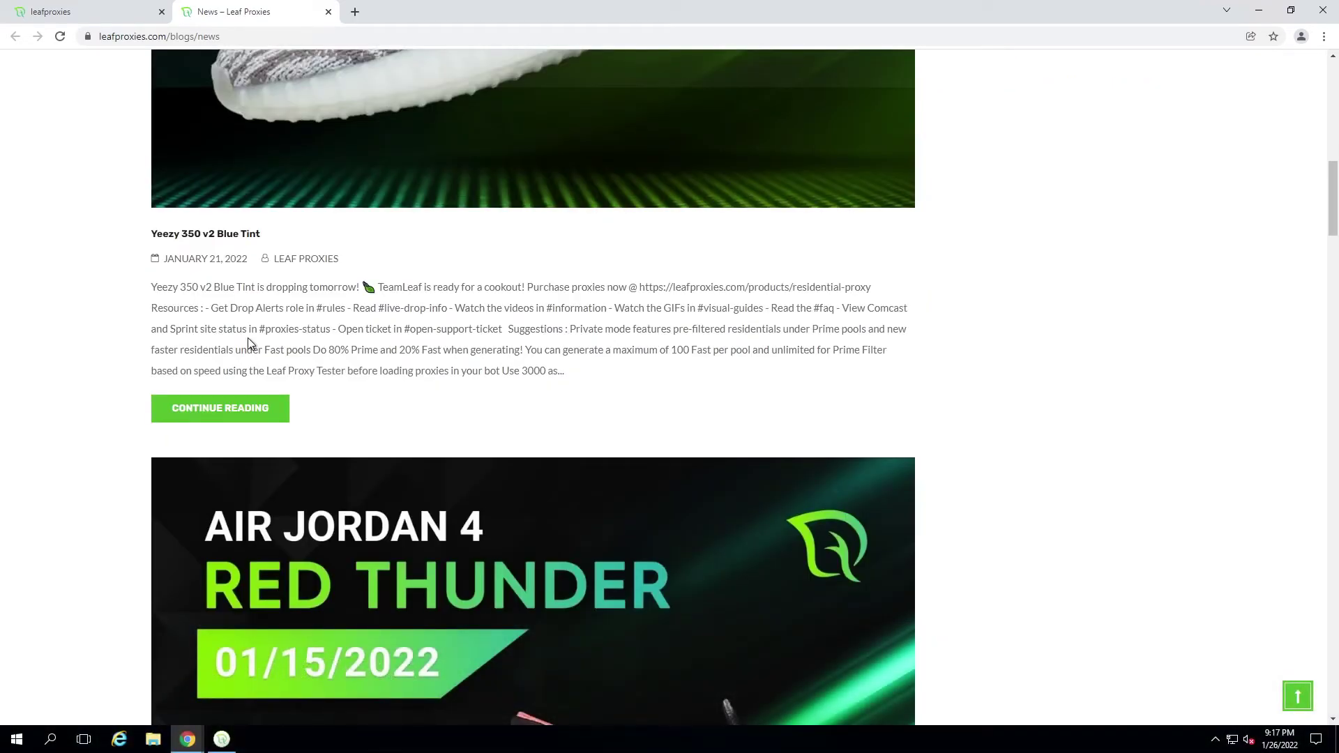
scroll(251, 342, "up", 6)
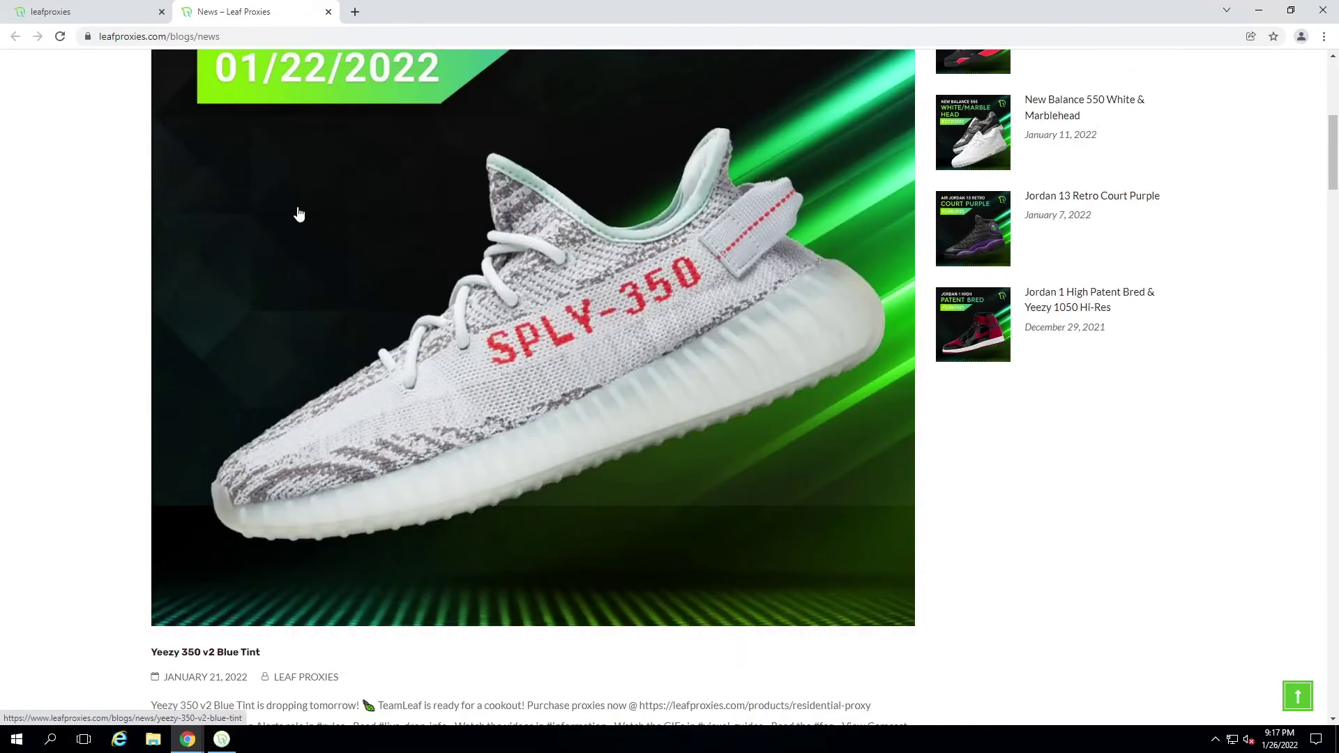
Read the Yeezy 350 v2 Blue Tint post's Shopify section, then return to the dashboard
left_click(298, 214)
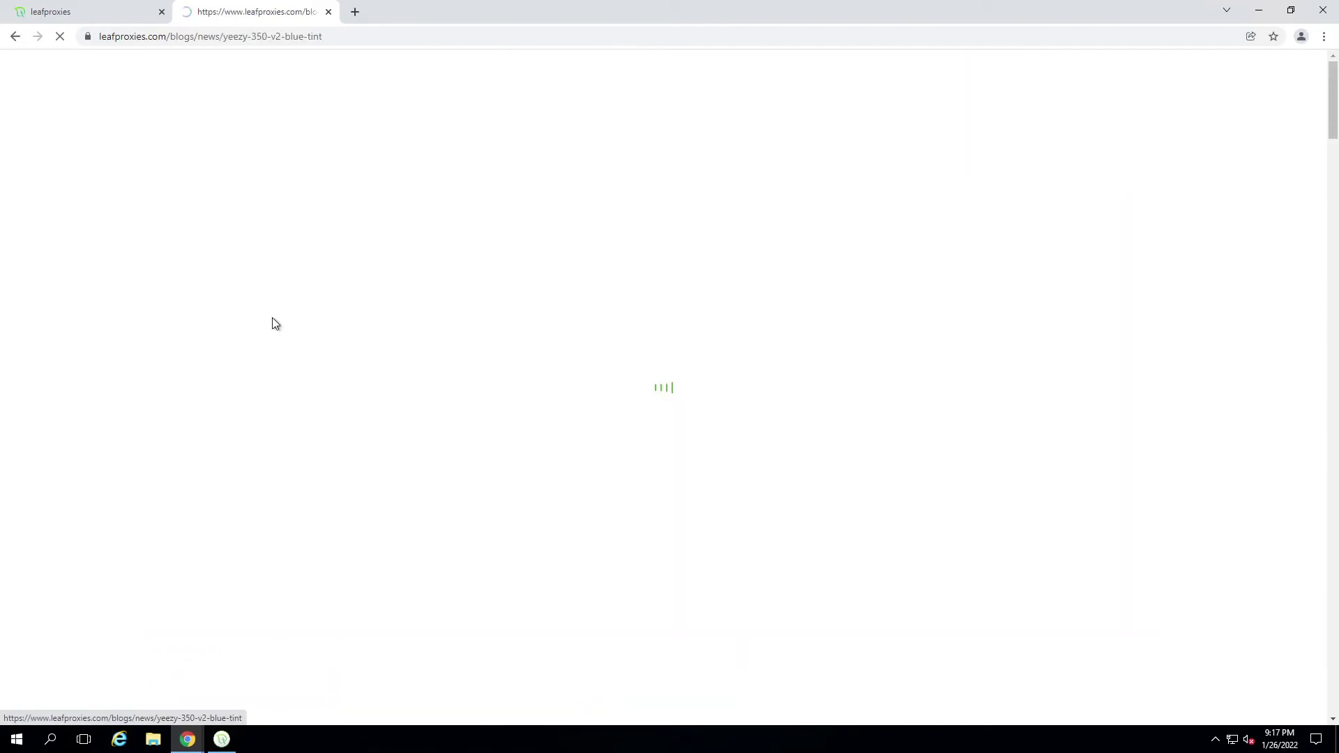
scroll(251, 299, "down", 5)
scroll(216, 305, "down", 9)
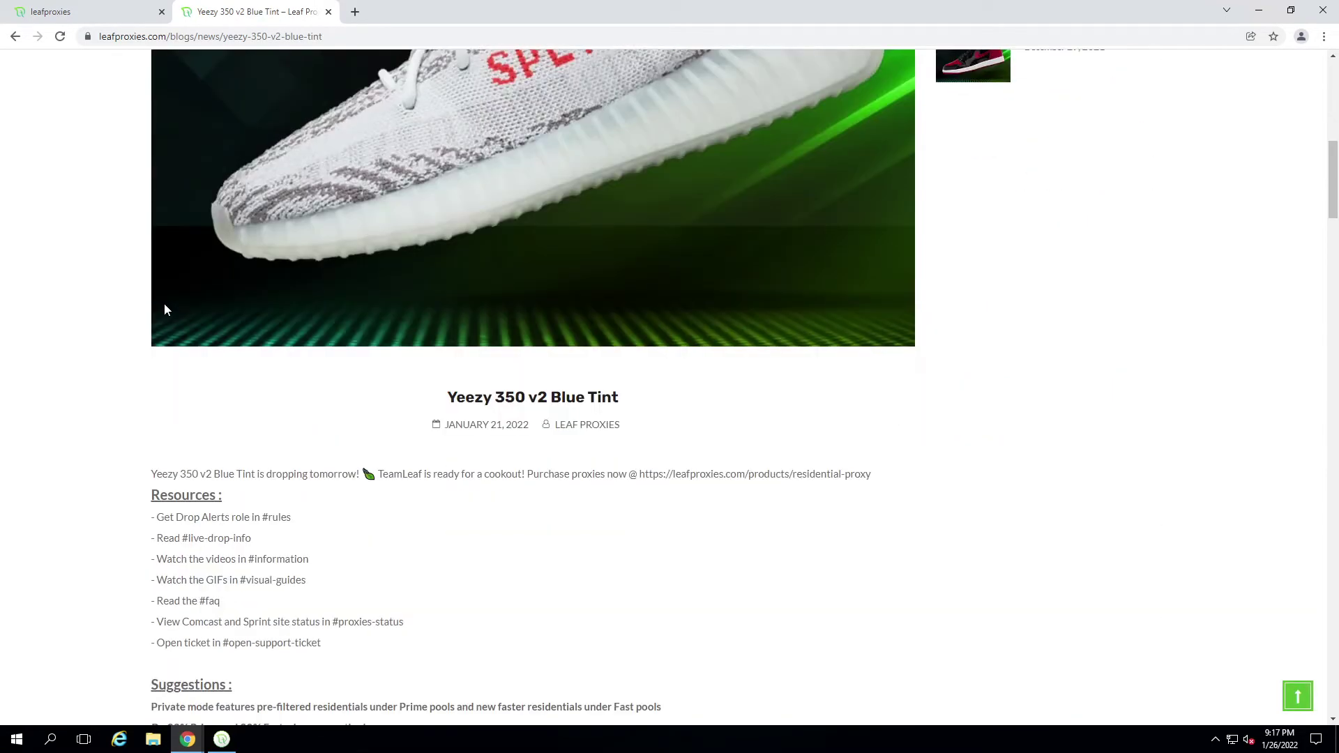
scroll(167, 309, "down", 5)
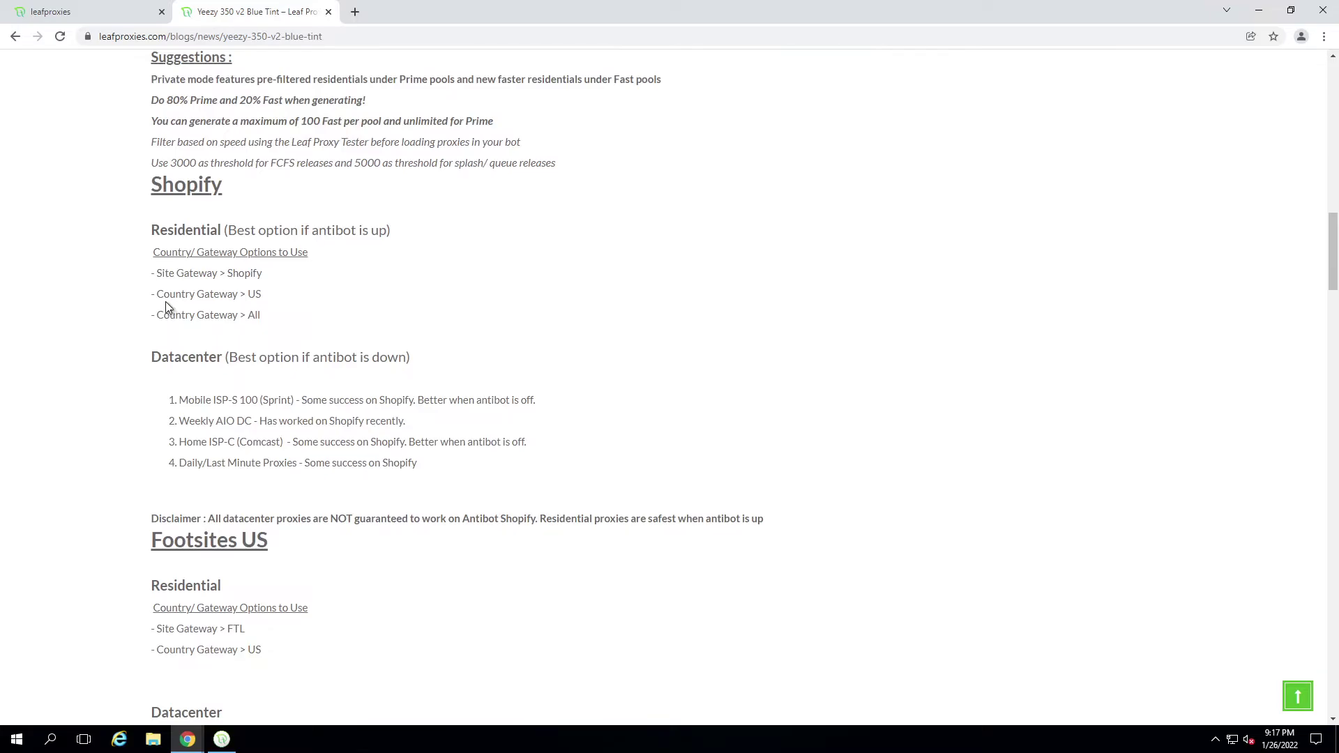
scroll(139, 272, "up", 2)
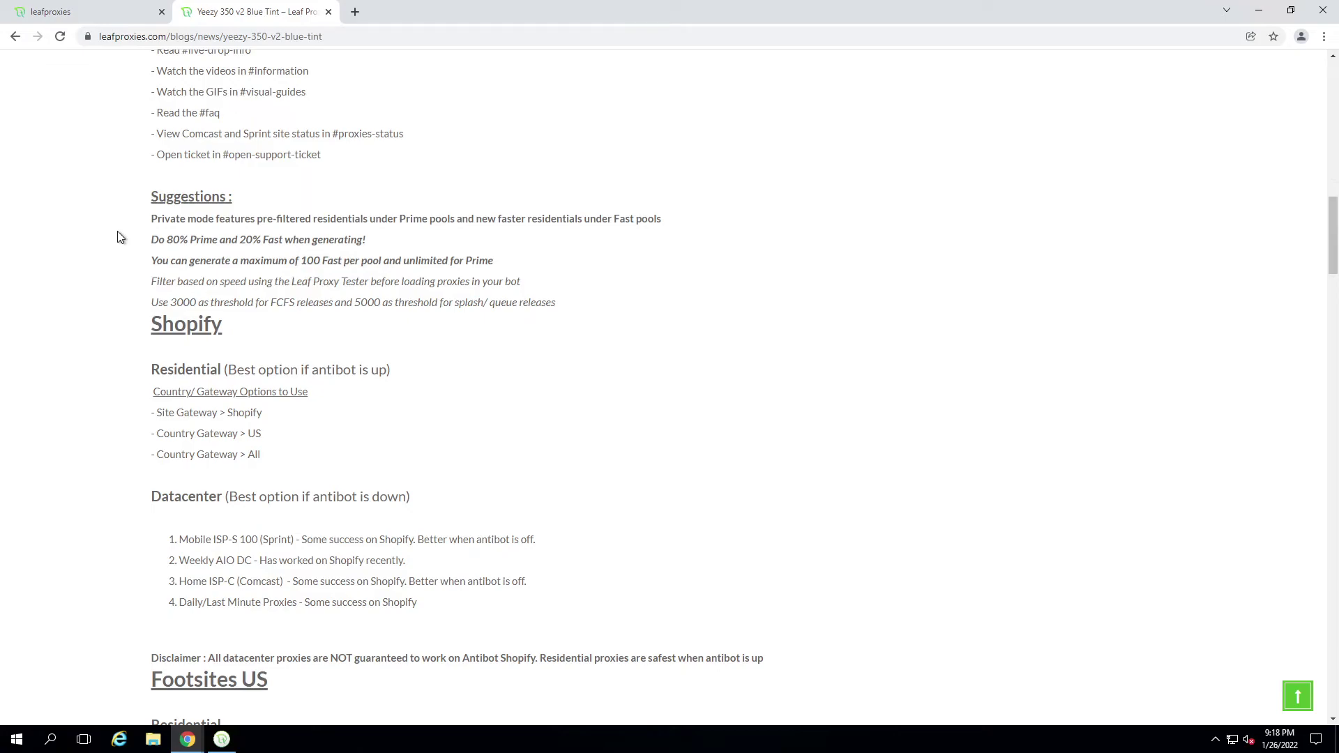
scroll(42, 285, "down", 2)
scroll(42, 285, "down", 3)
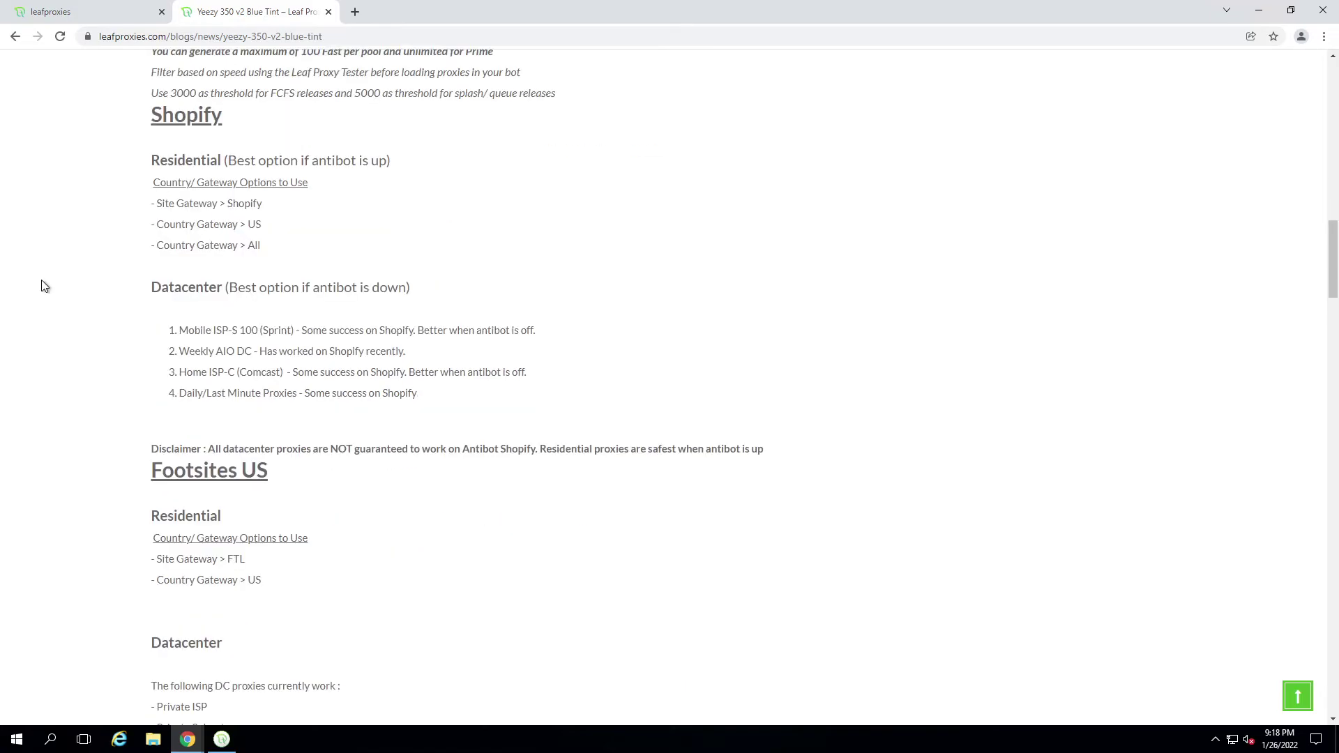
scroll(45, 284, "down", 1)
scroll(50, 286, "down", 5)
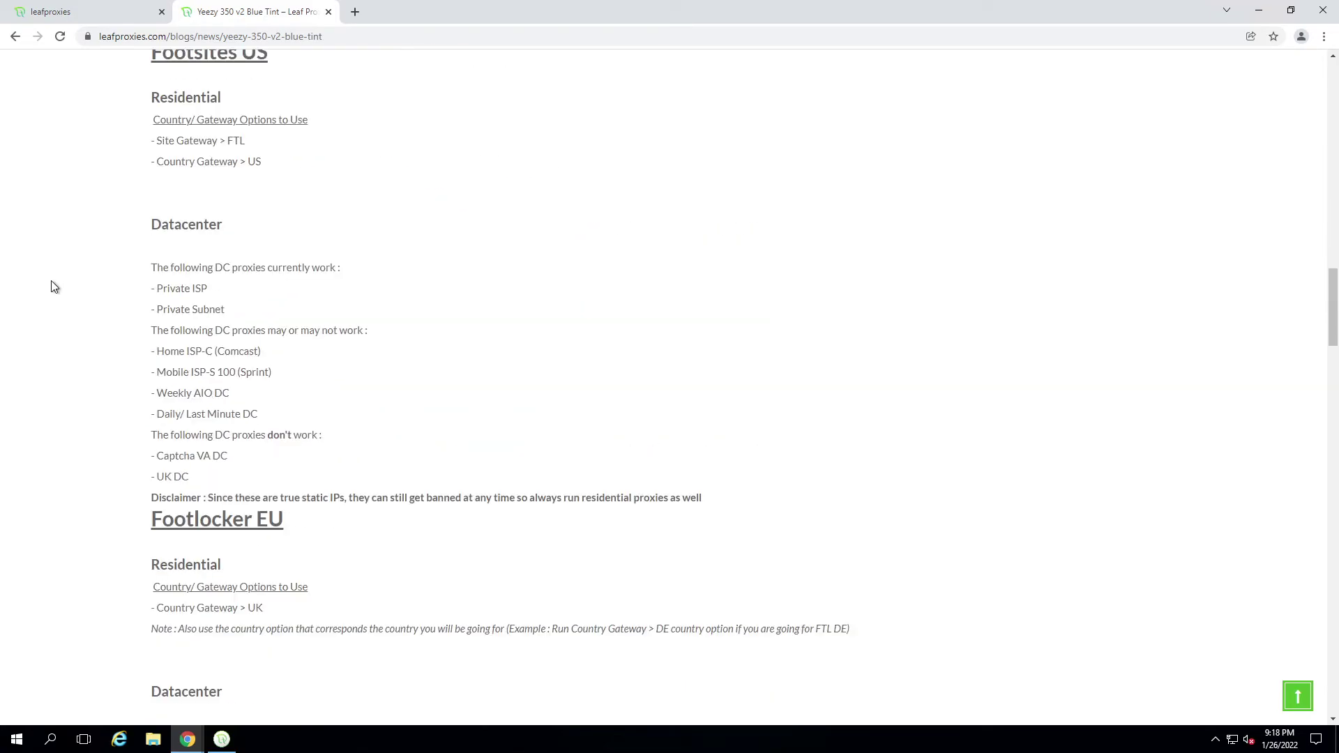
scroll(53, 288, "up", 12)
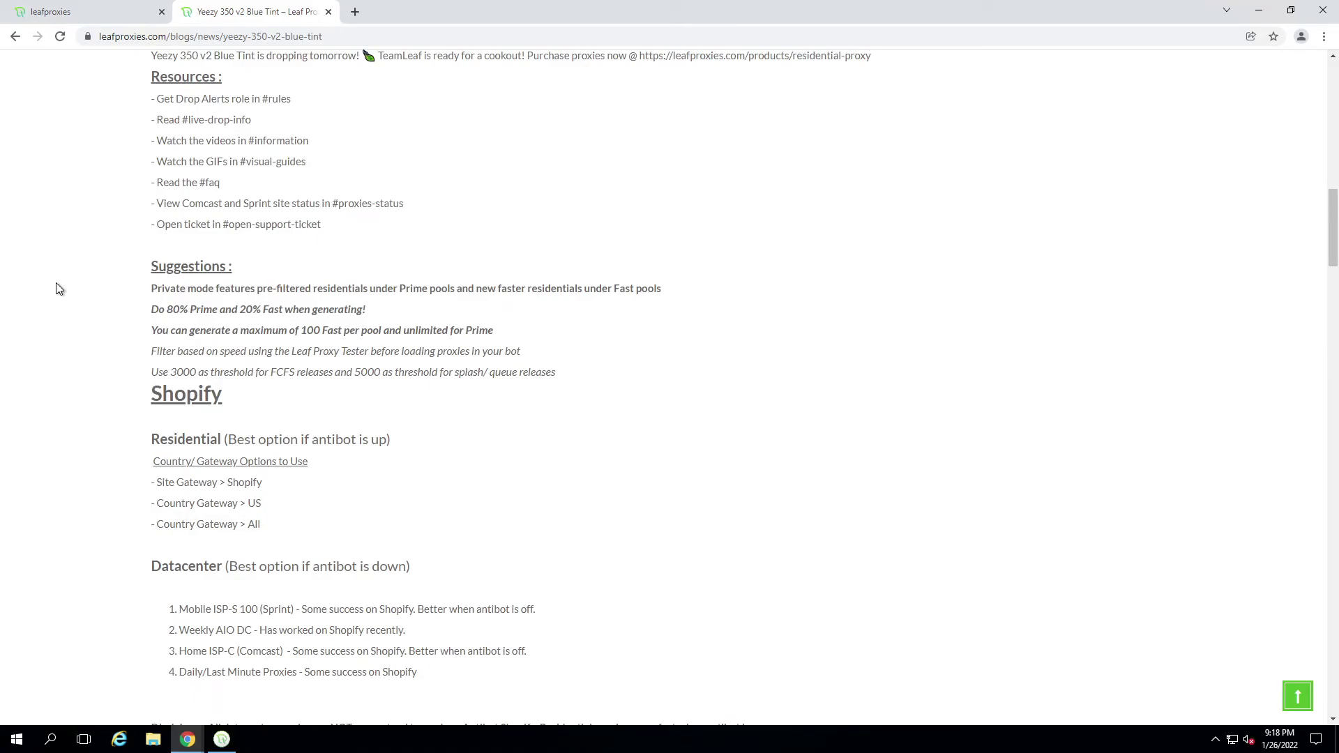
scroll(84, 328, "down", 1)
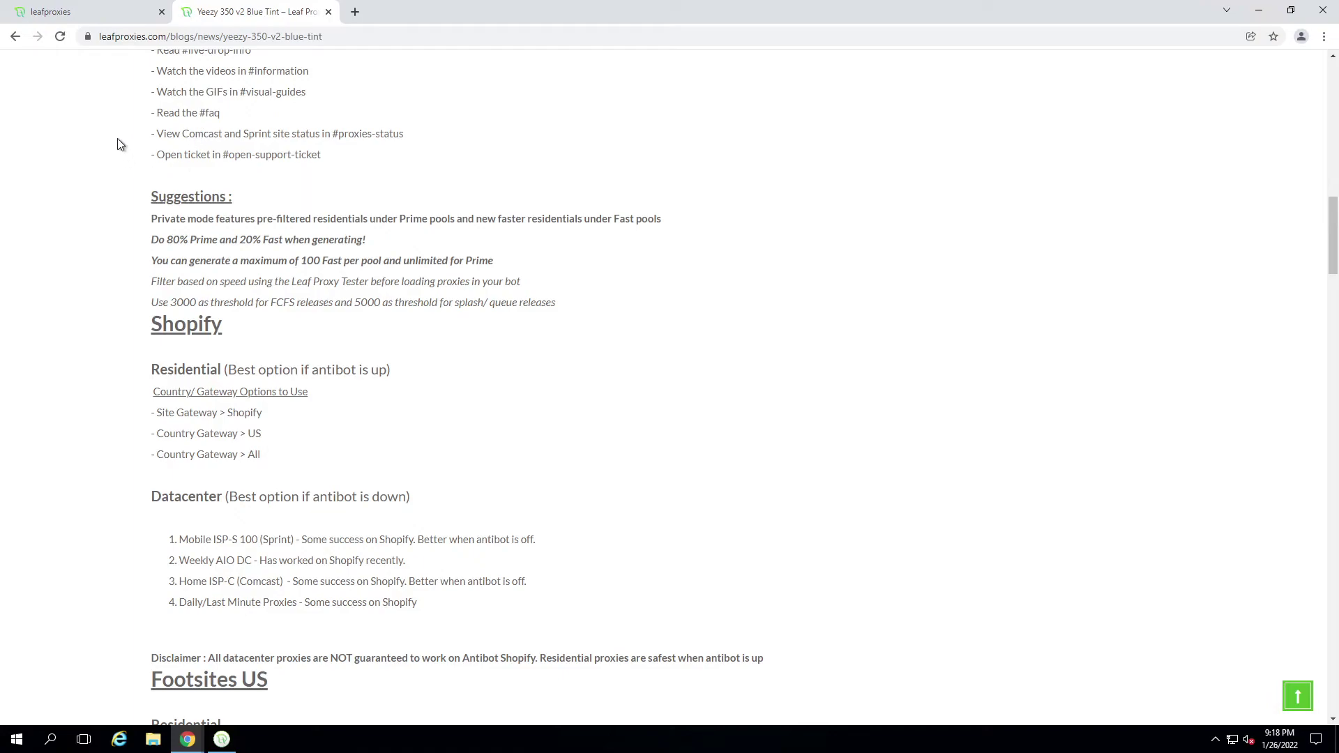
left_click(97, 13)
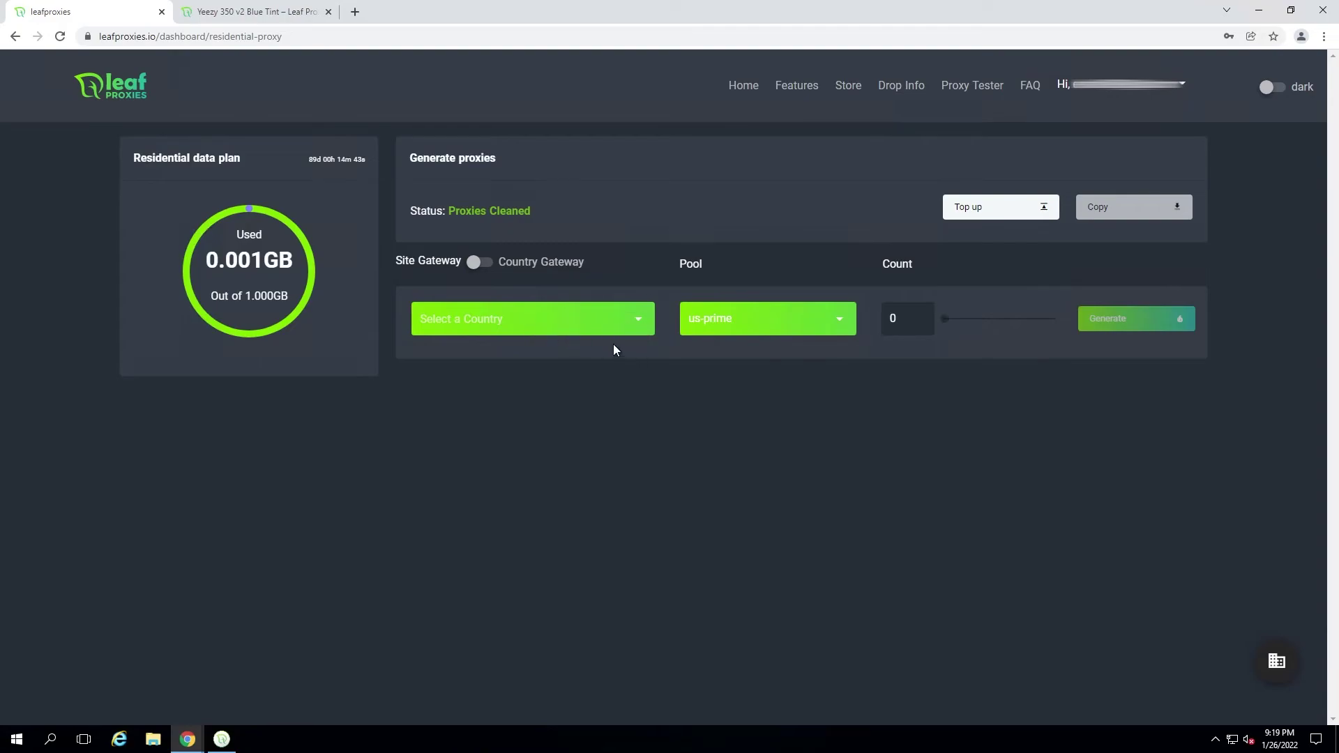
Generate 109 proxies from the SHOPIFY site gateway's us-shopify-prime pool
left_click(596, 332)
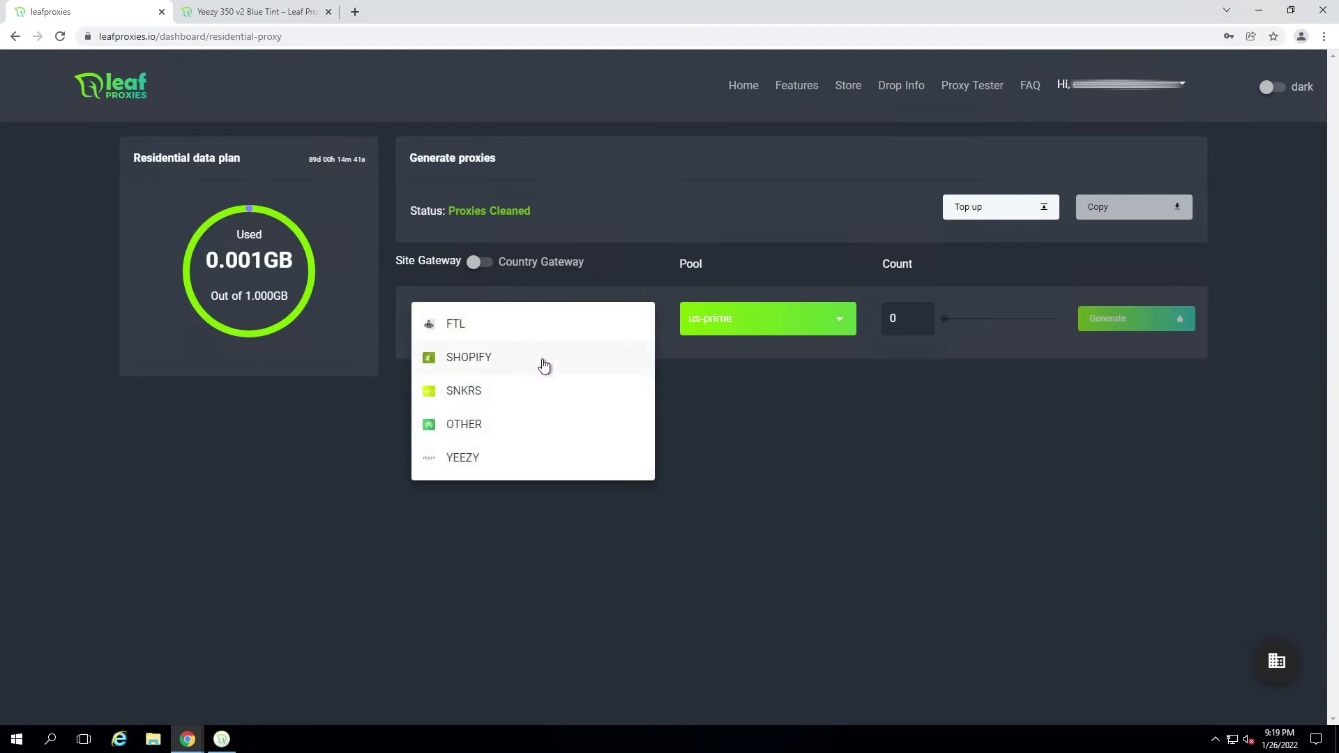
left_click(544, 365)
left_click(773, 321)
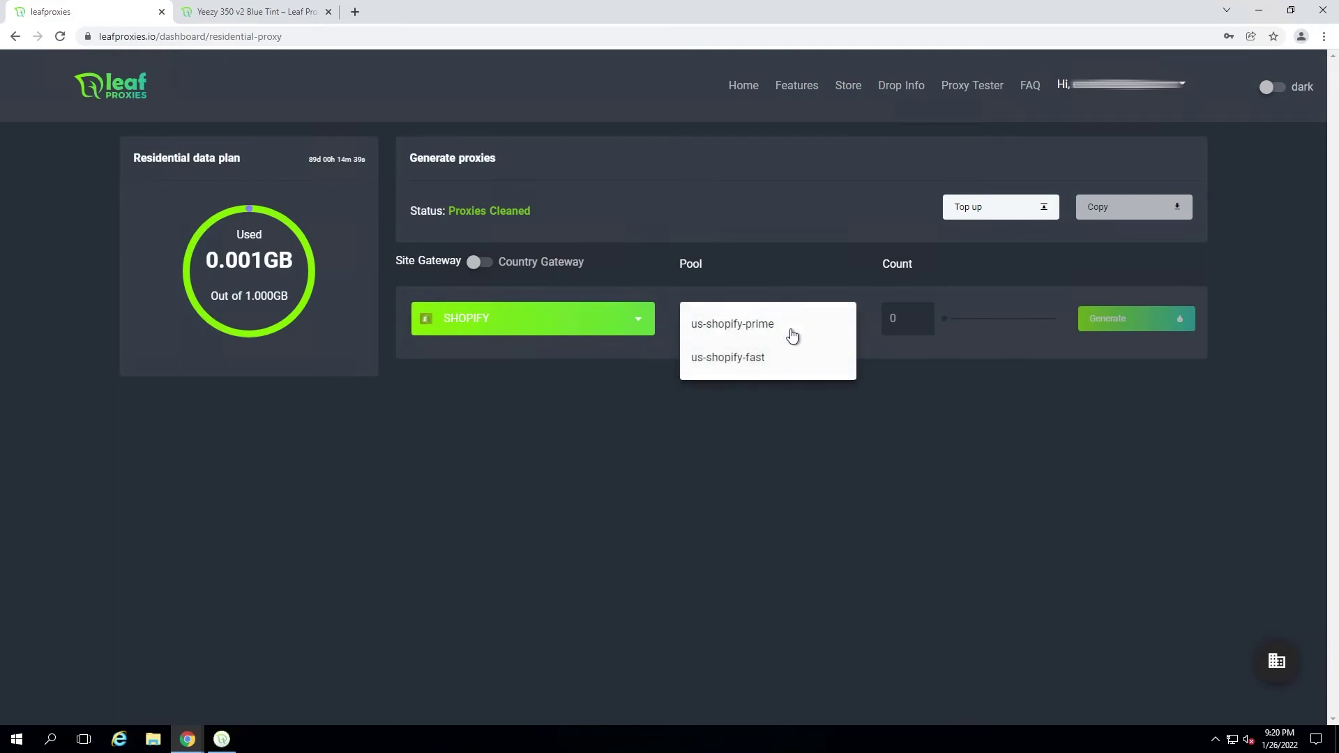
left_click(798, 332)
left_click_drag(947, 318, 964, 322)
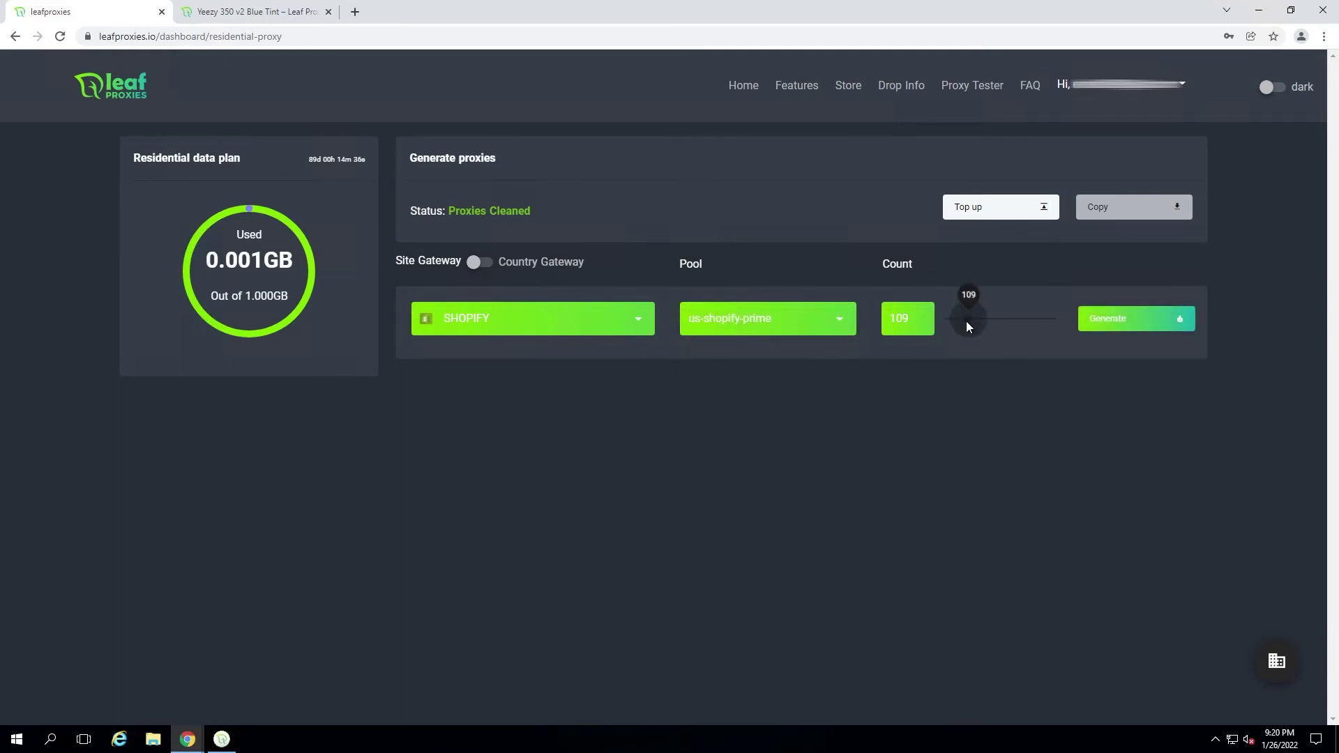
left_click(1119, 318)
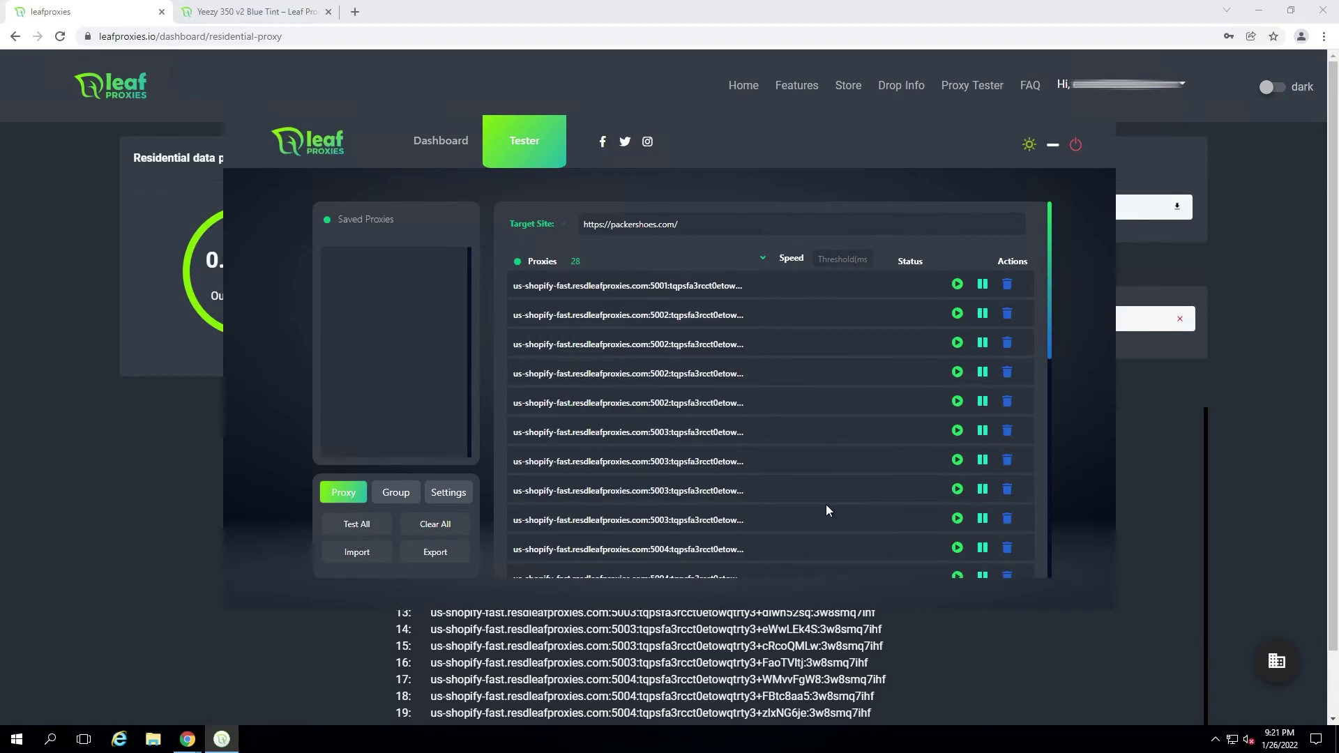
Switch the generator from site gateway to the US country gateway
key("alt+Tab")
left_click(840, 321)
left_click(795, 322)
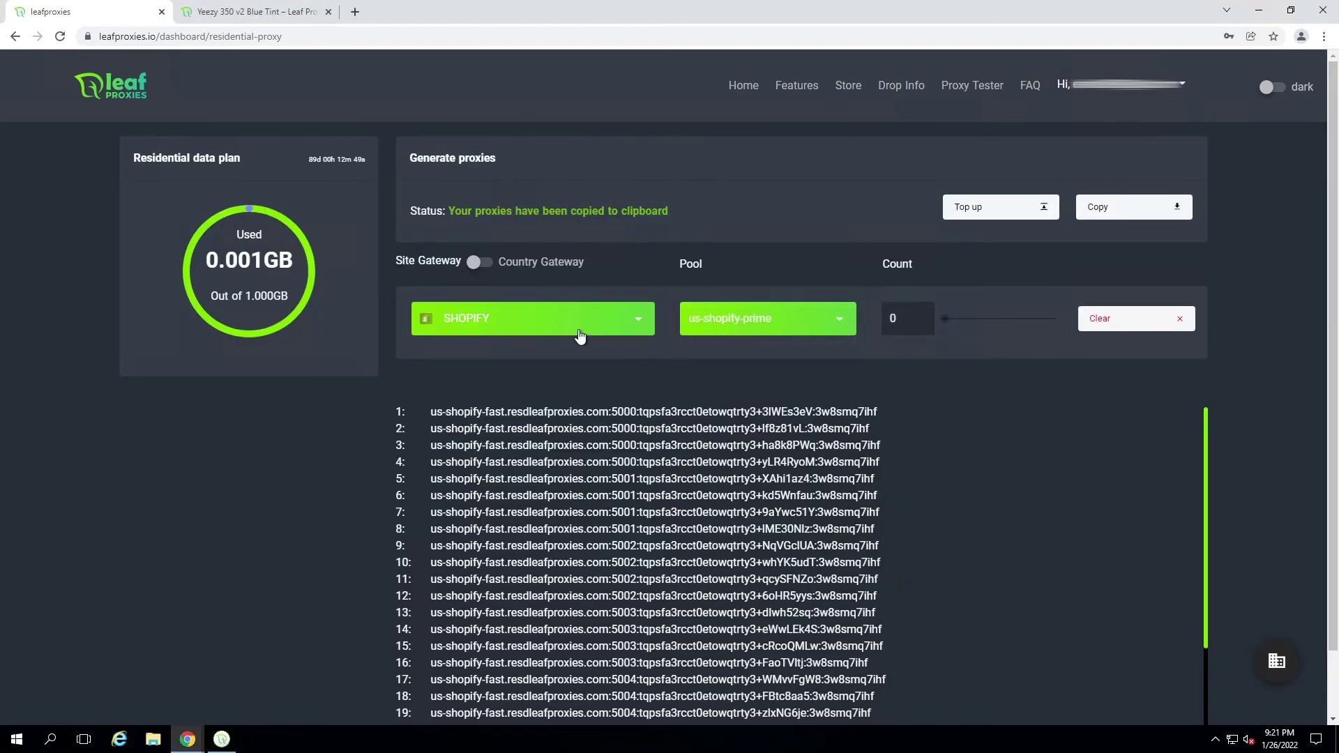
left_click(480, 262)
left_click(541, 316)
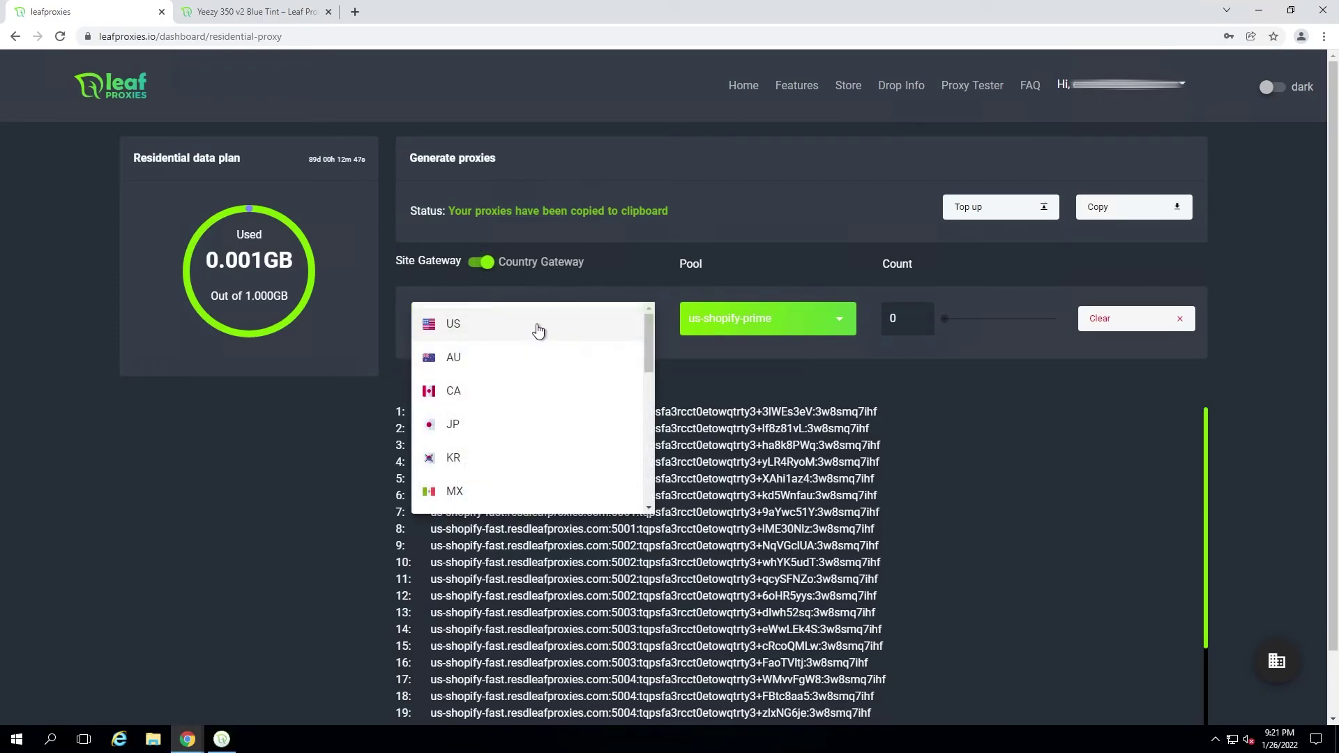
left_click(538, 327)
left_click(559, 323)
left_click(623, 269)
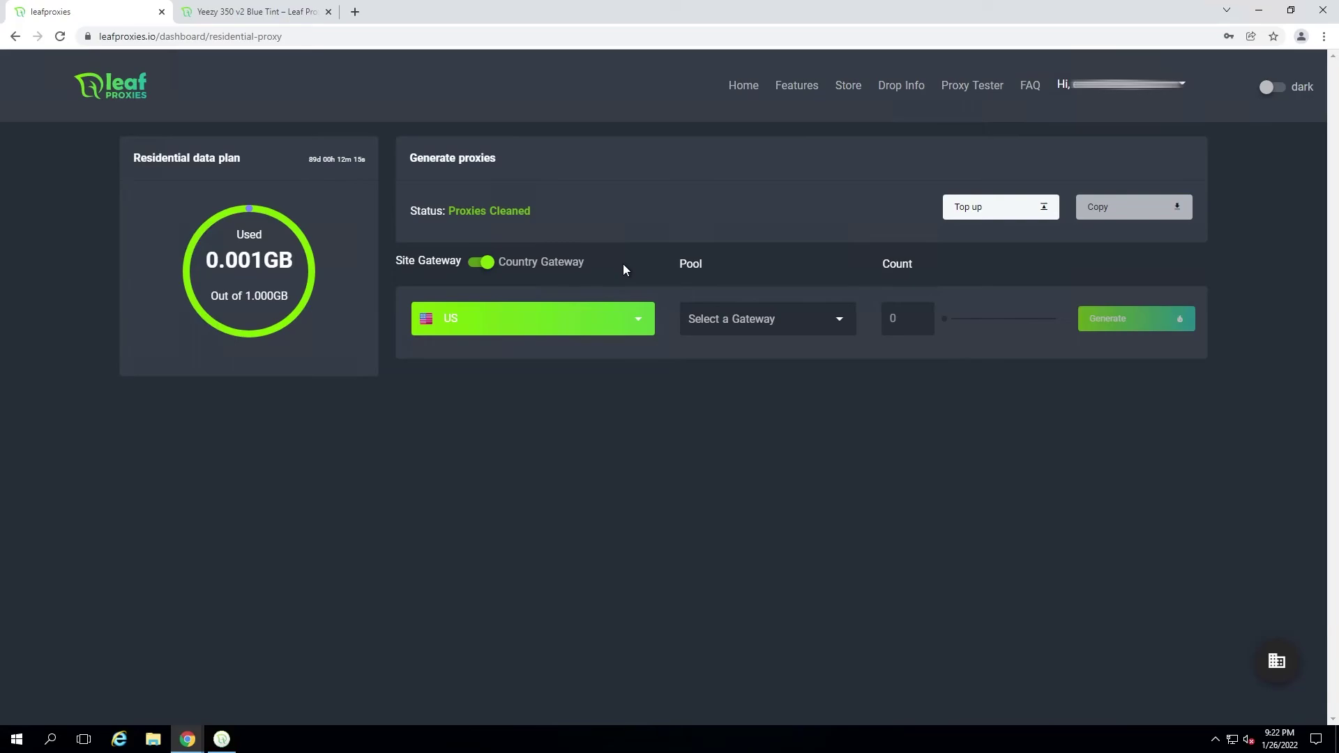
Go back to the leafproxies.io FAQ section and open then close the Discord widget
left_click(254, 11)
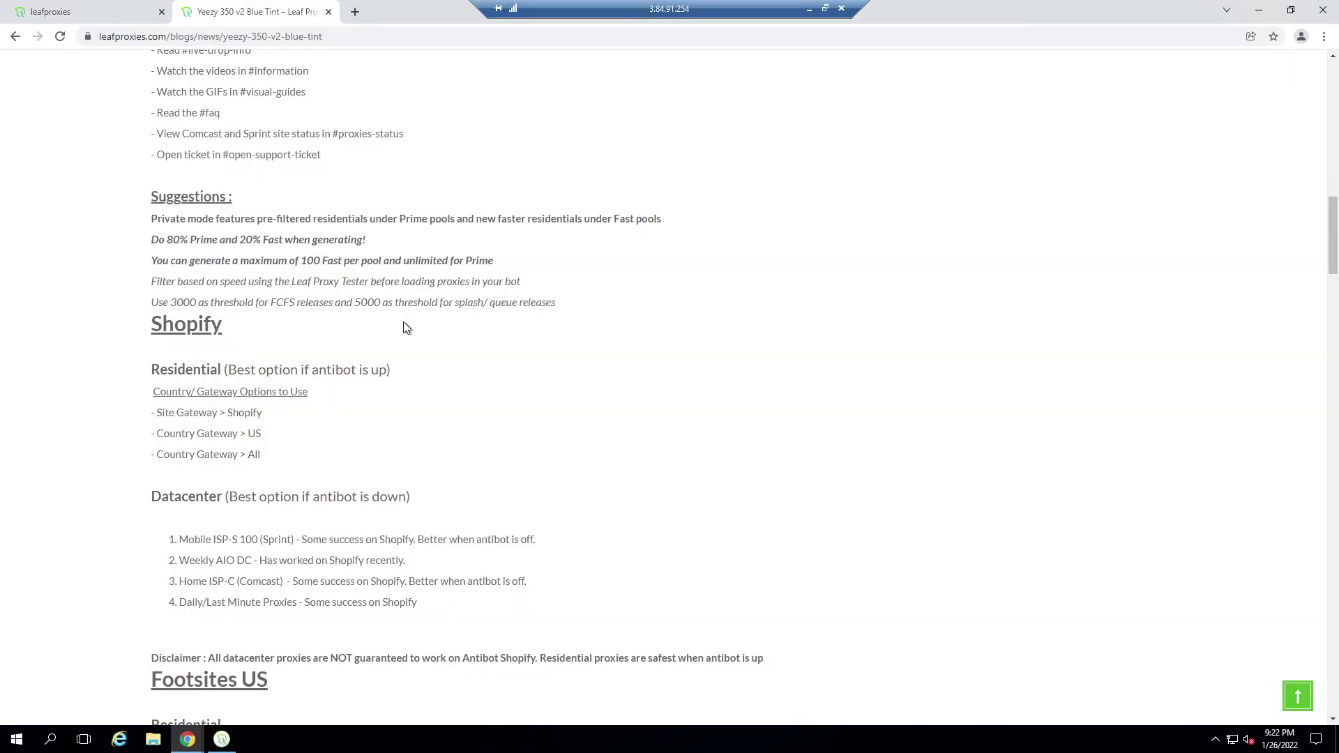
key("alt+Left")
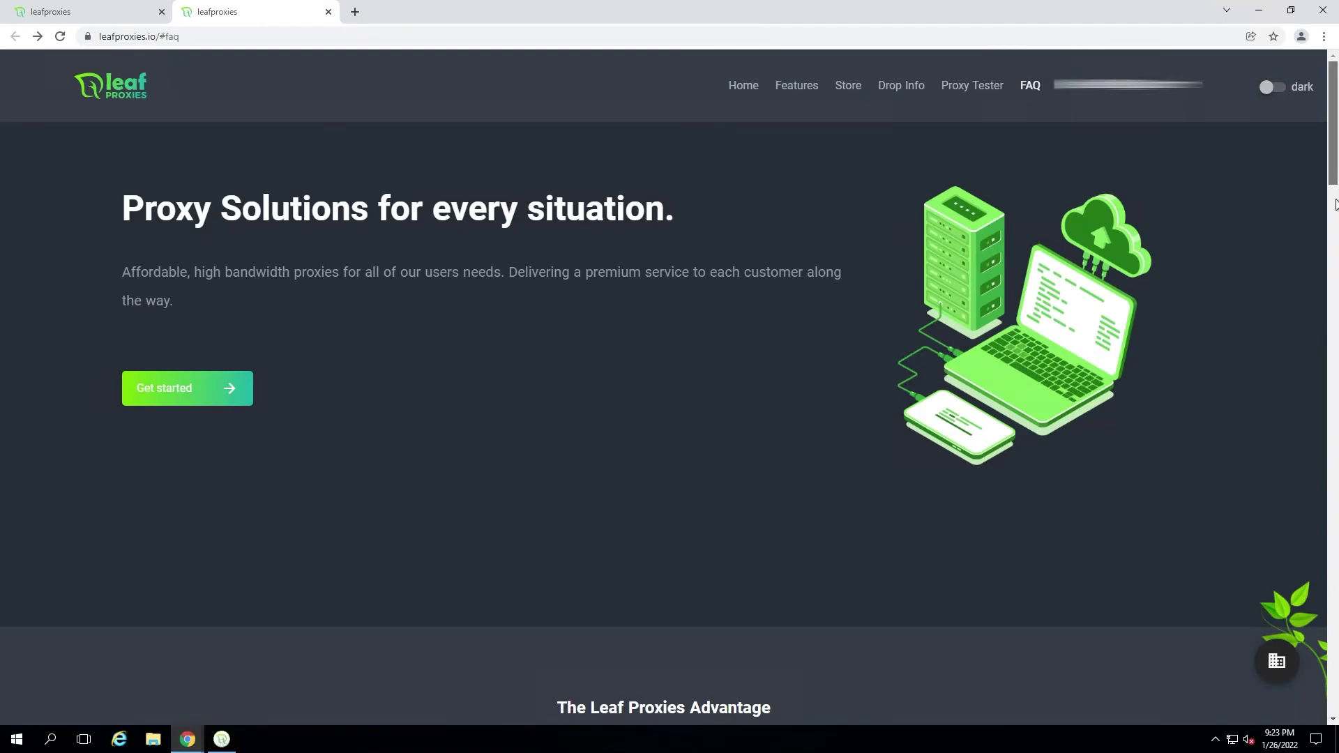
scroll(1335, 203, "down", 20)
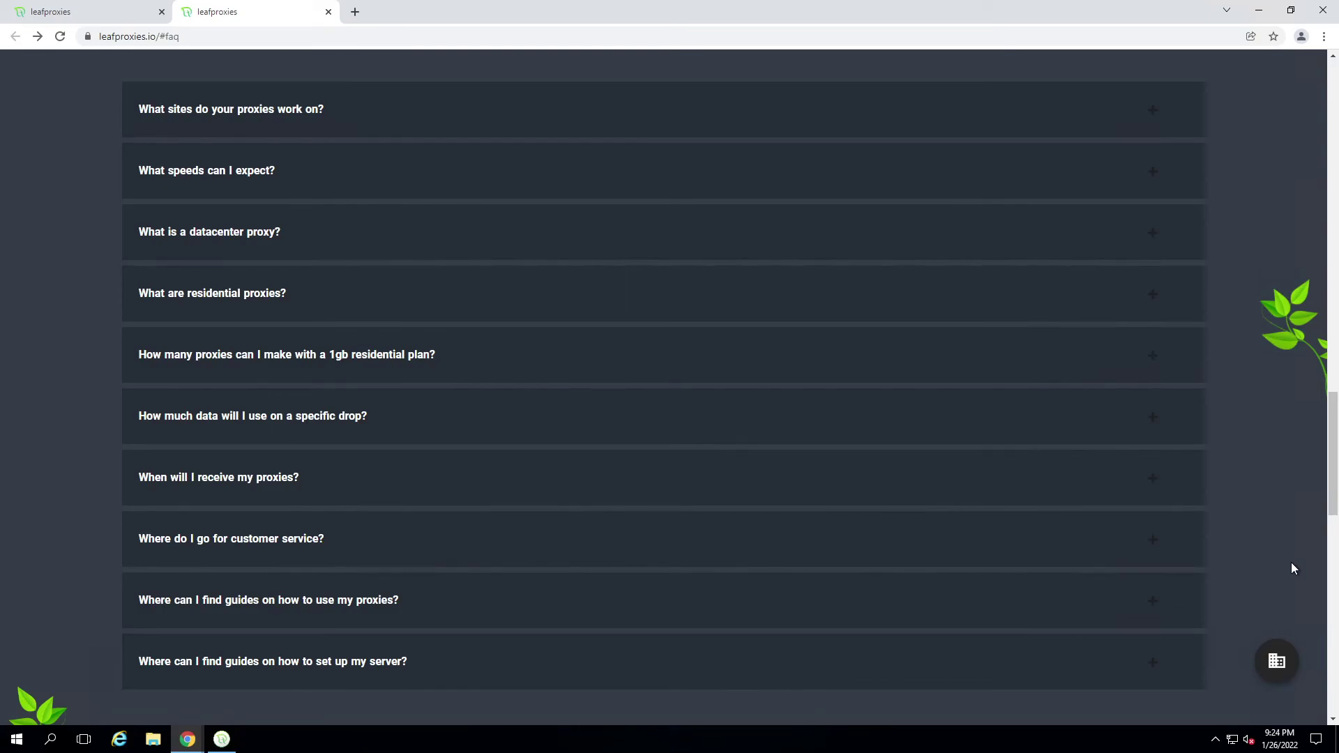
left_click(1278, 666)
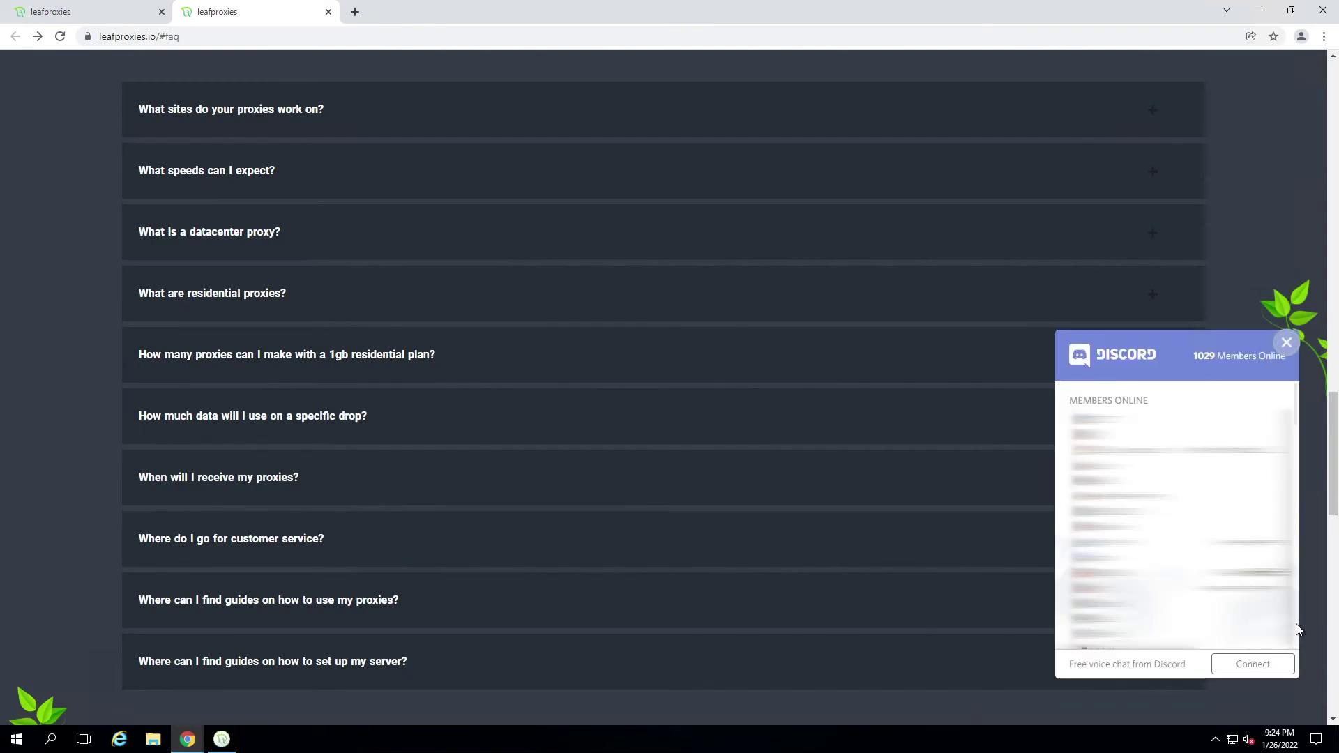
left_click(1297, 630)
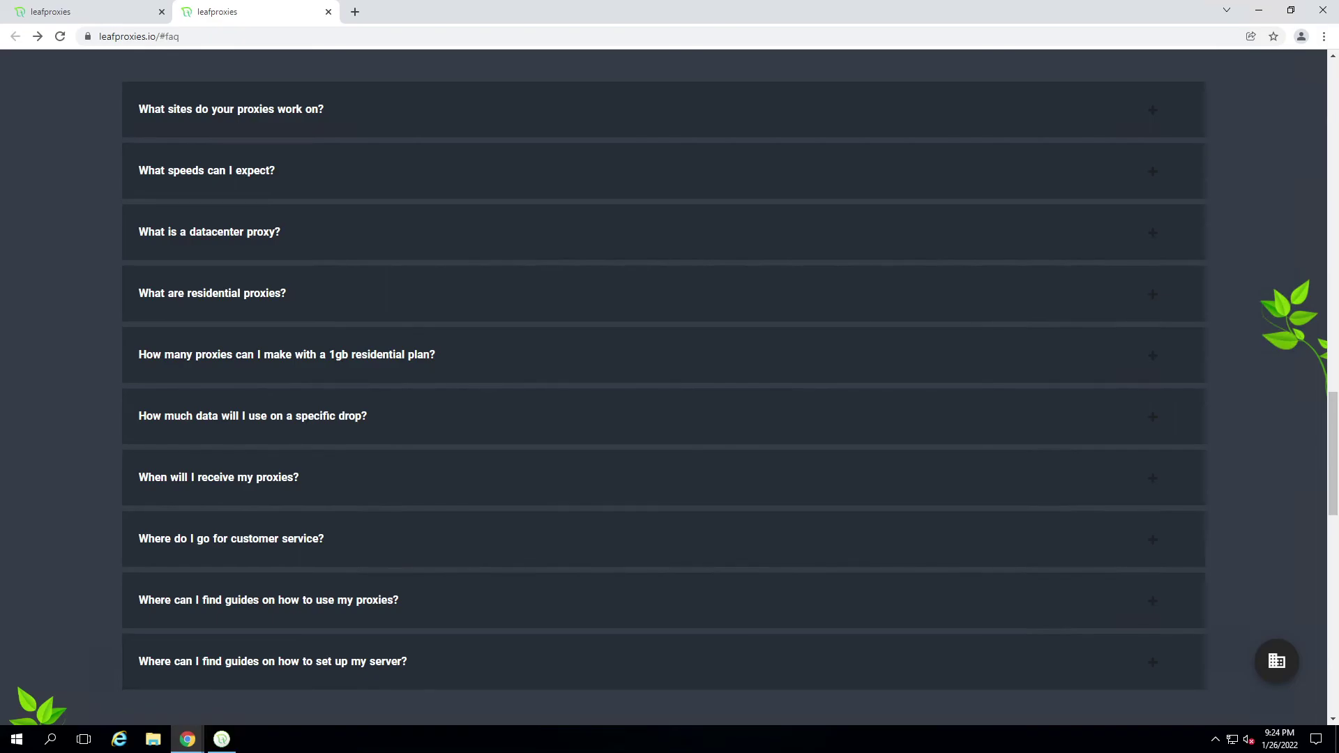
Switch back to the residential proxy dashboard tab with the US gateway set
key("ctrl+Tab")
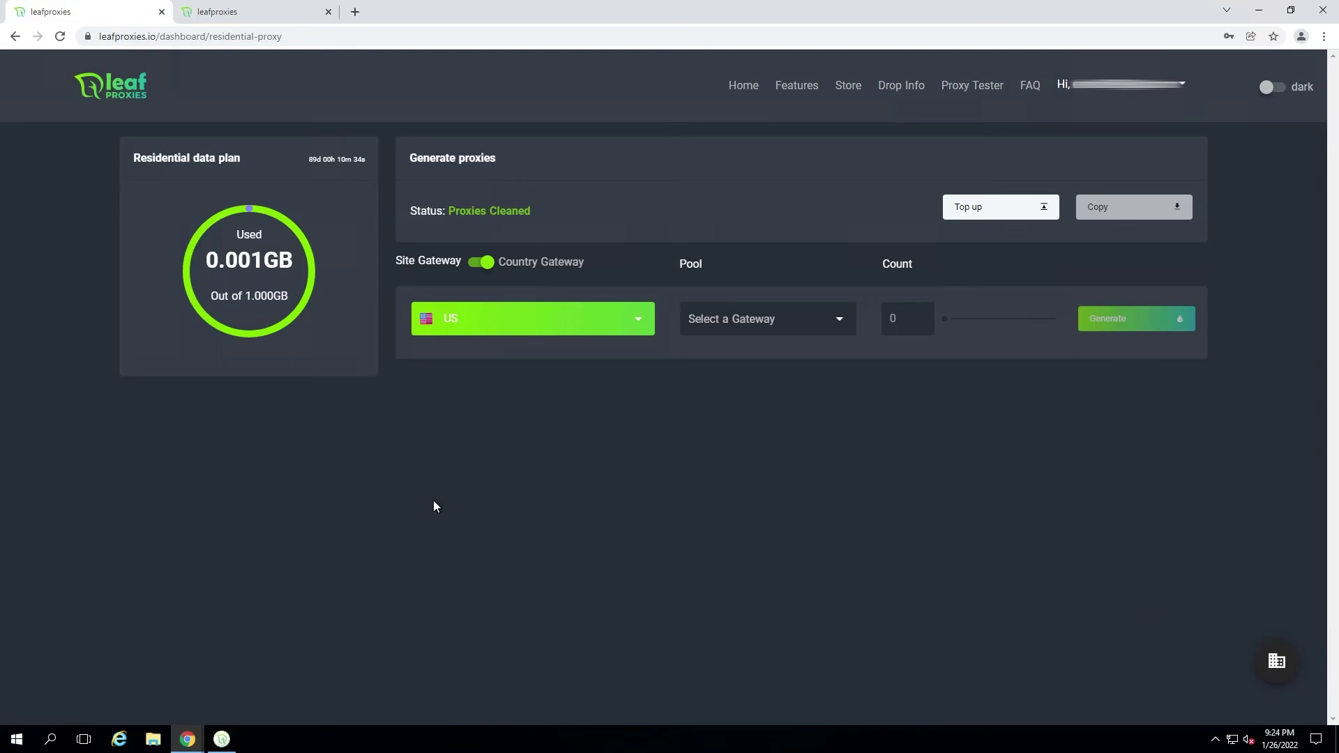